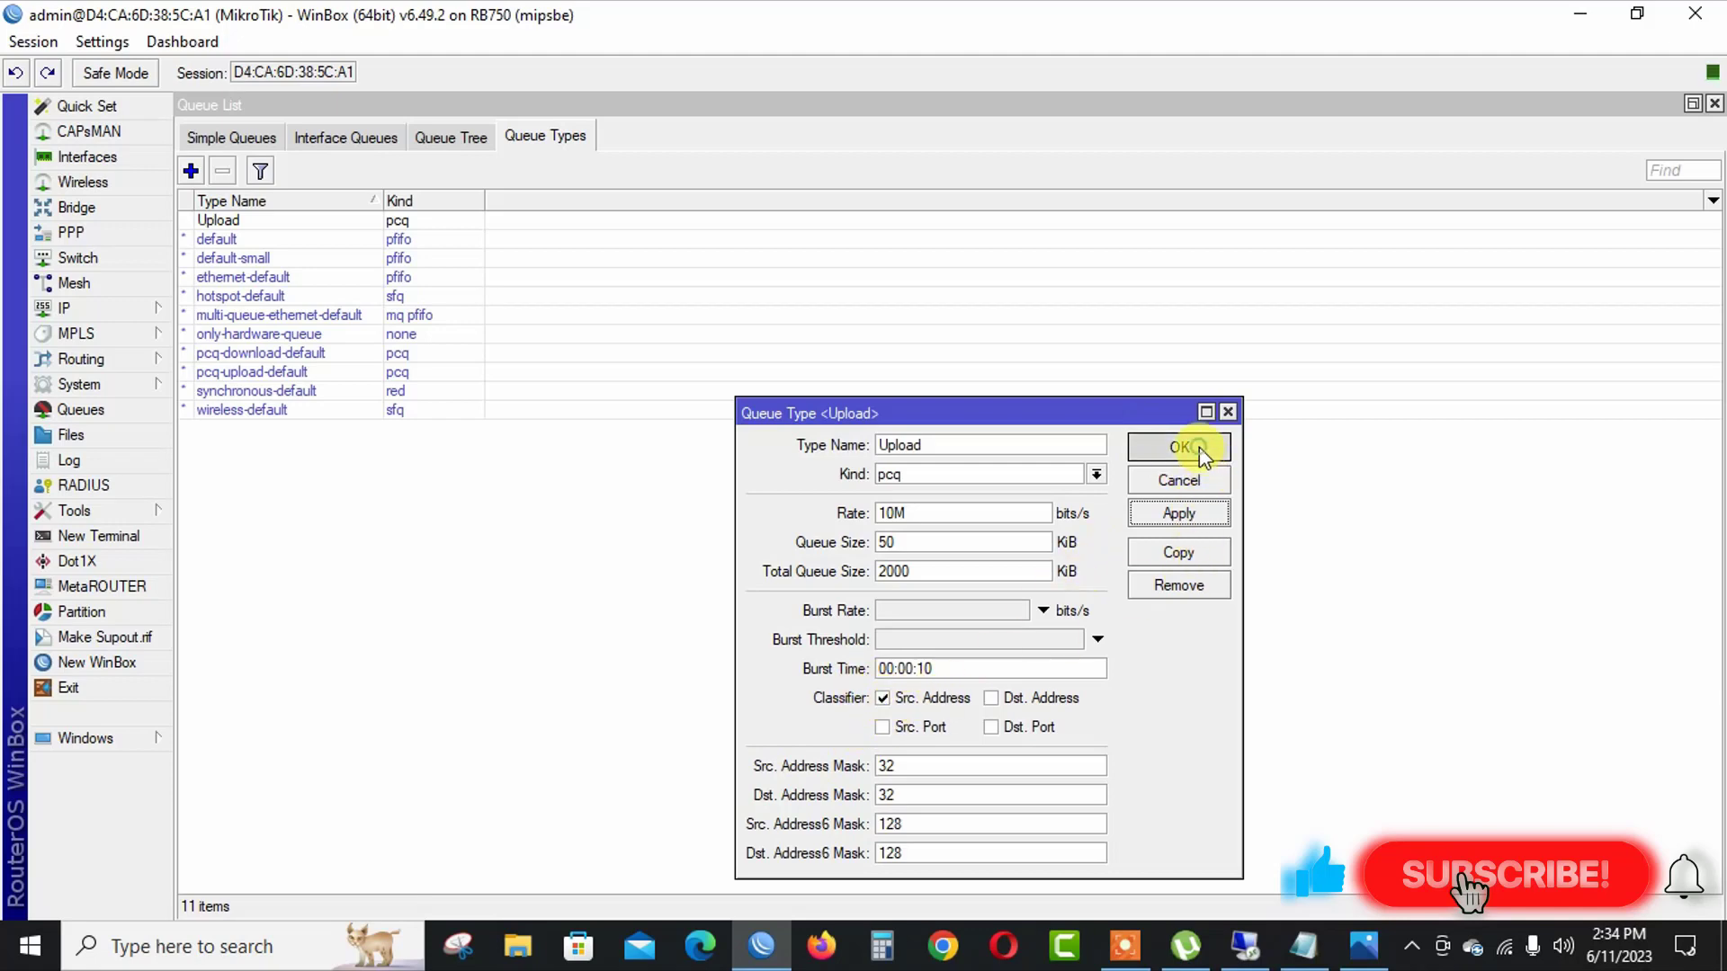
Save the Upload queue type and create a new queue type named Download with kind pcq.
click(1176, 448)
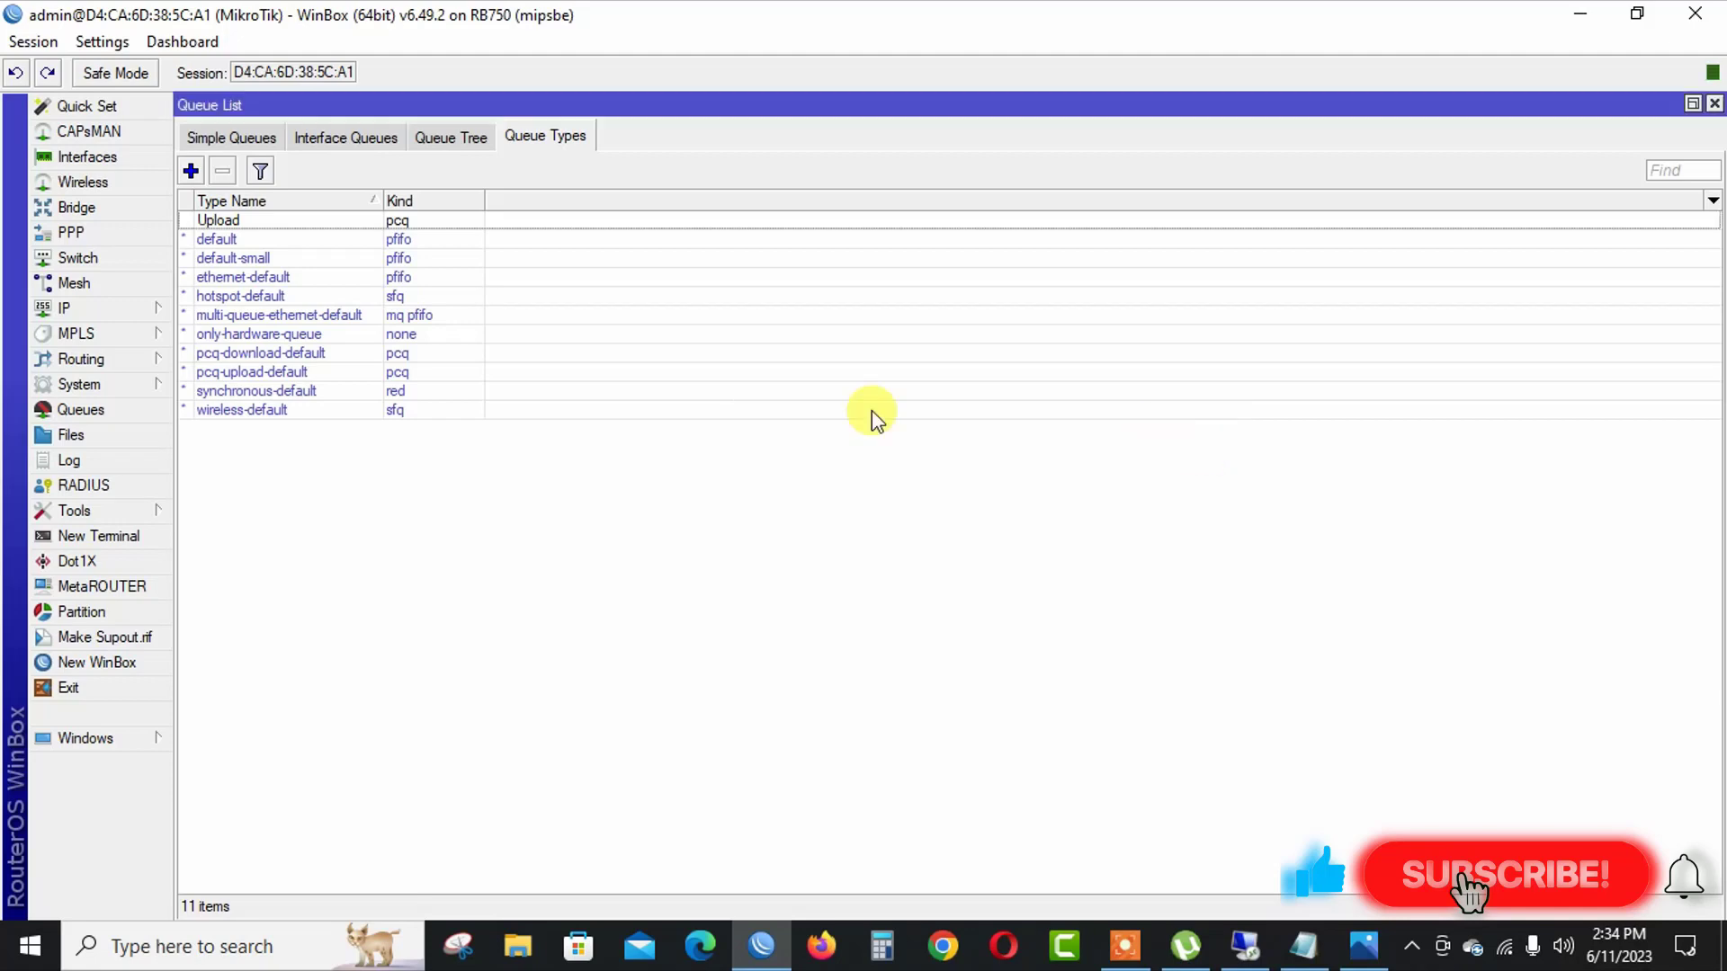
click(191, 171)
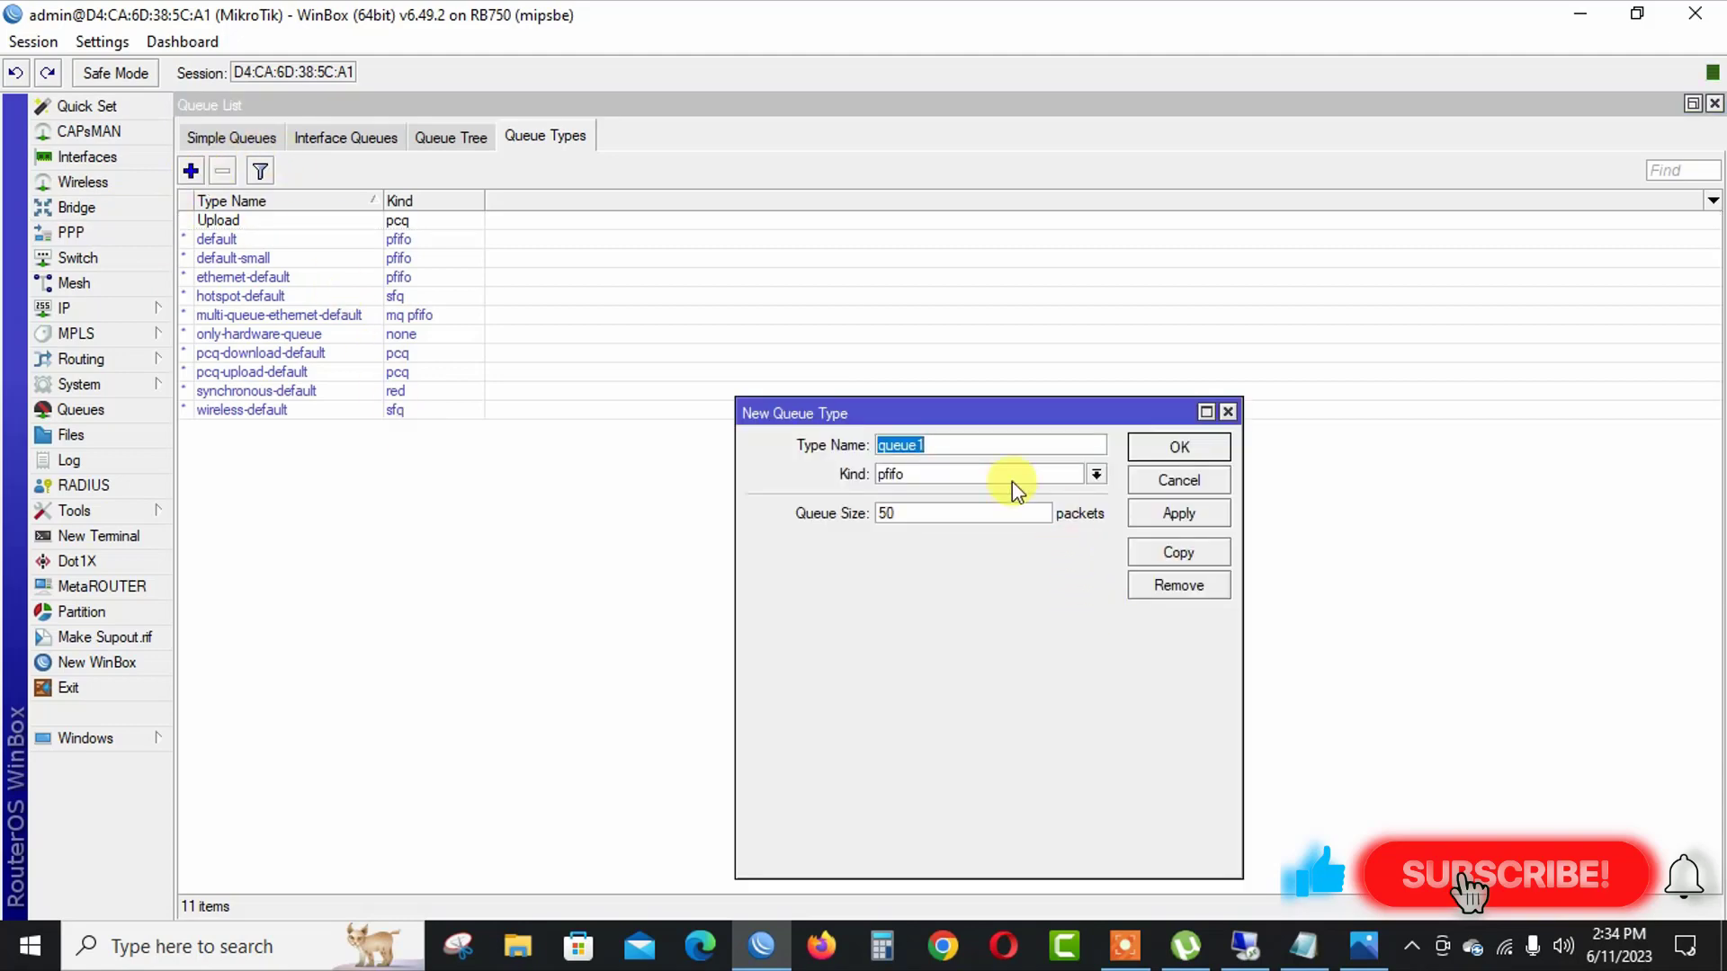
text(Download)
click(911, 475)
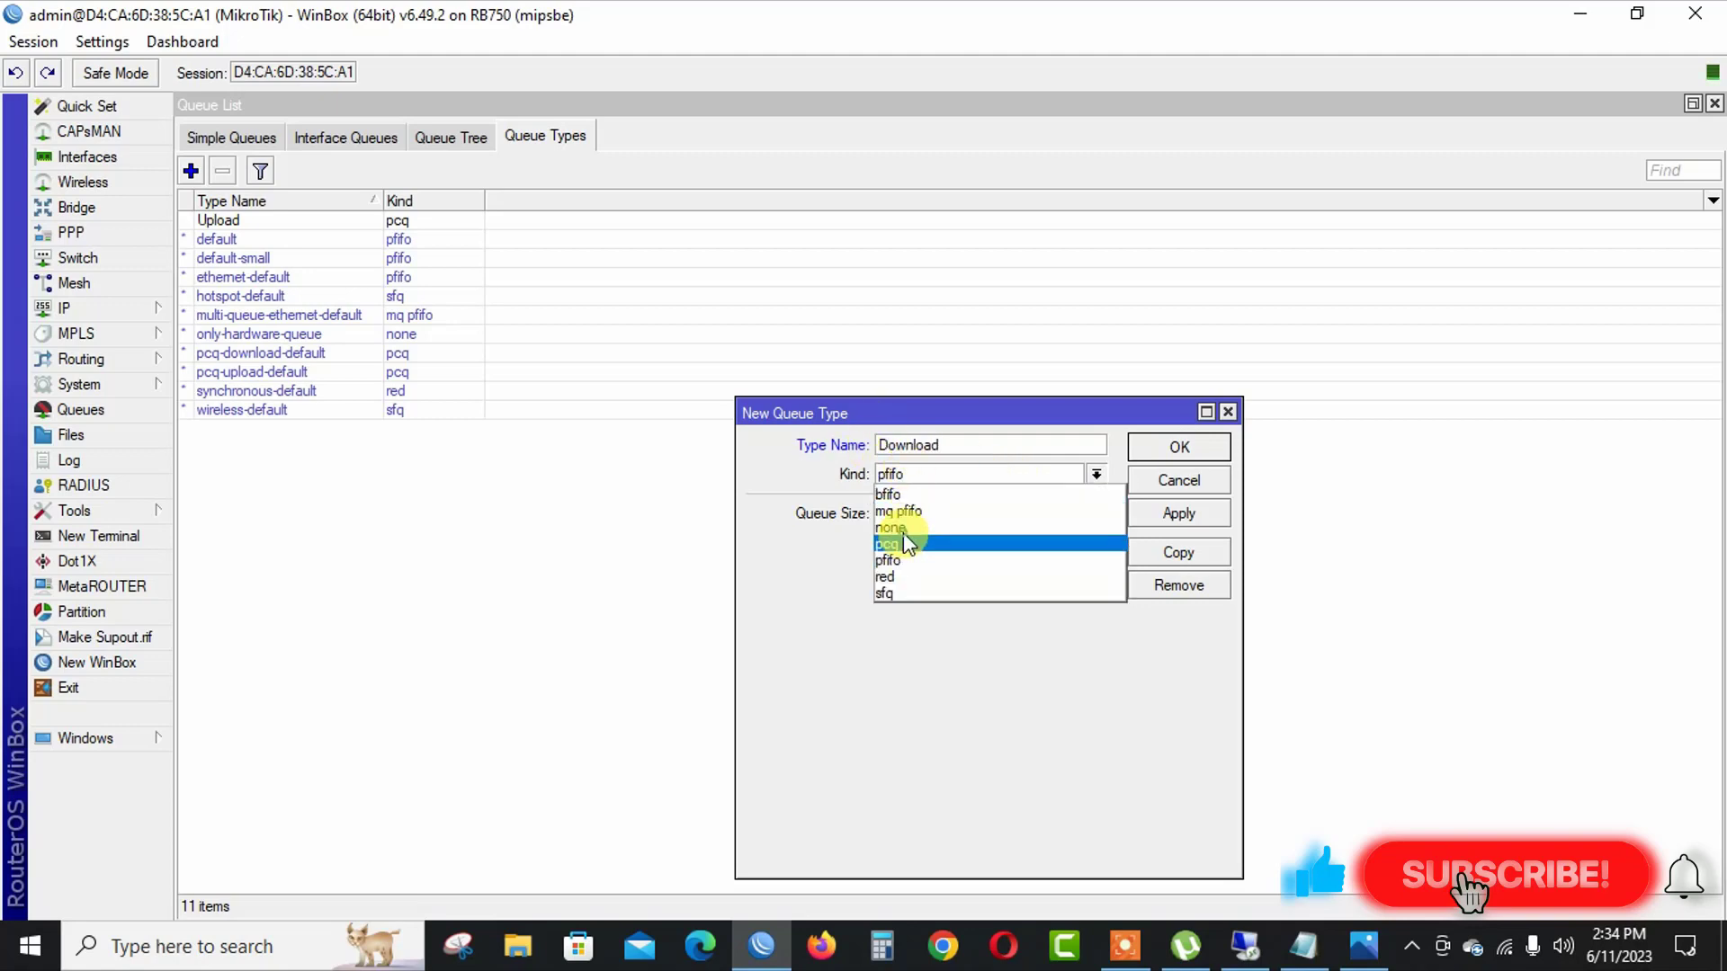
click(903, 540)
Set the Download queue type's rate to 10M with the Dst. Address classifier, and save it.
double_click(911, 514)
text(1)
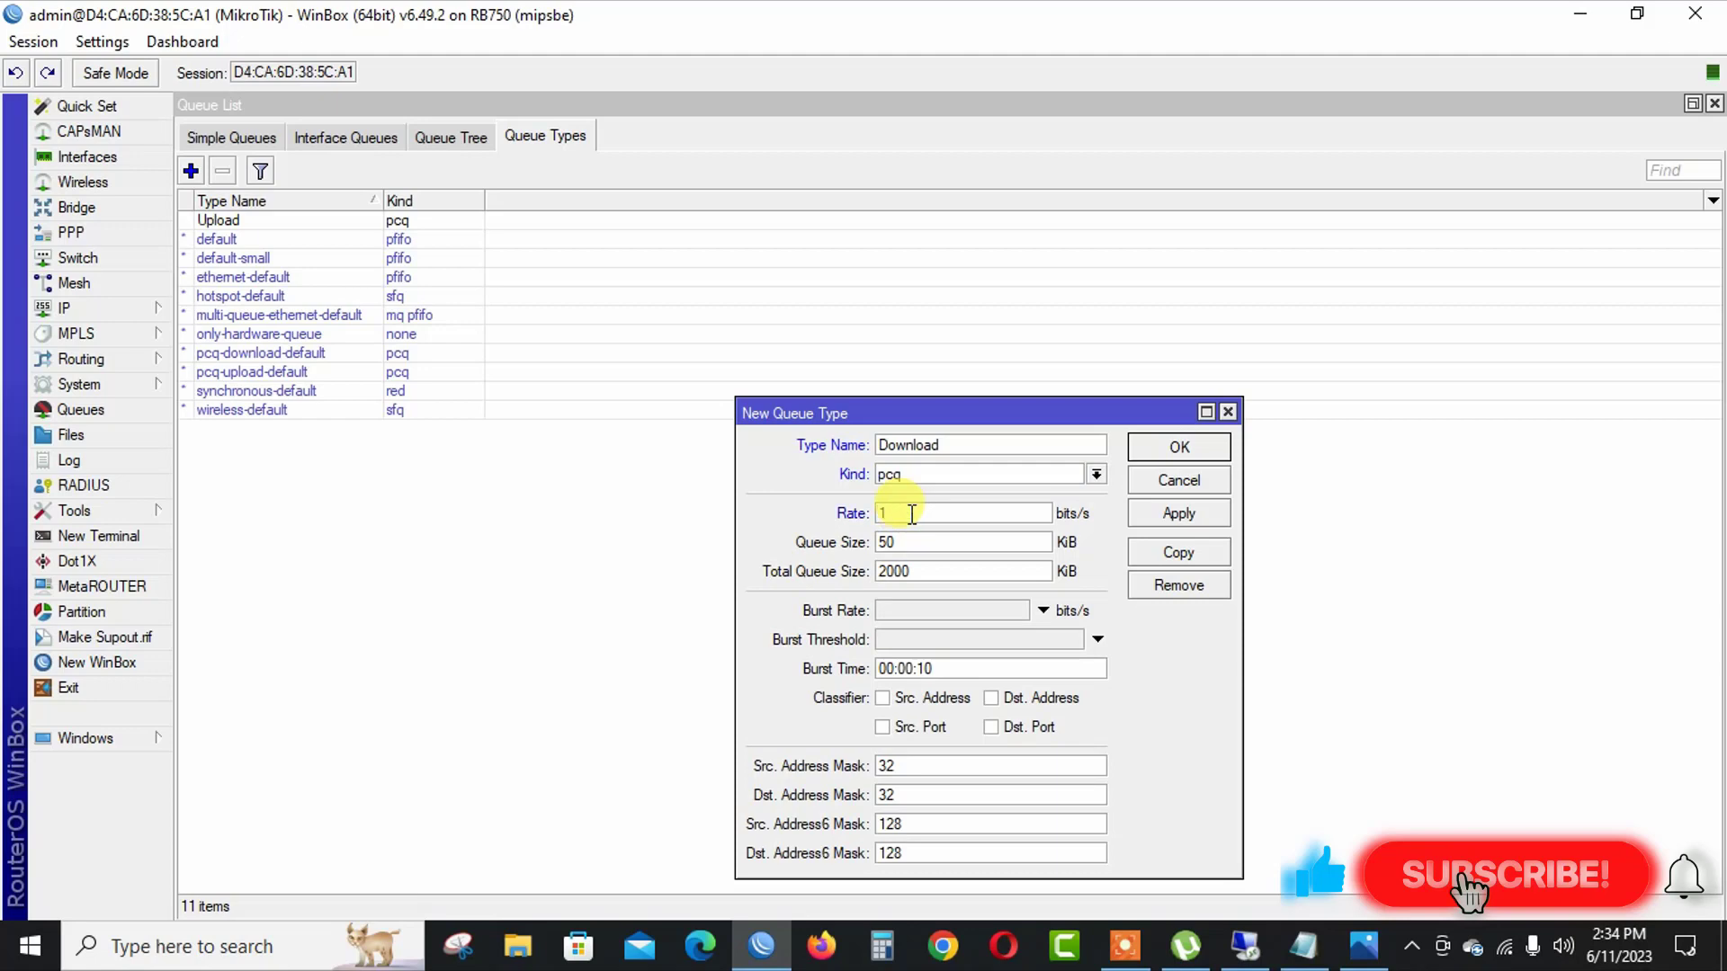
text(0M)
click(993, 699)
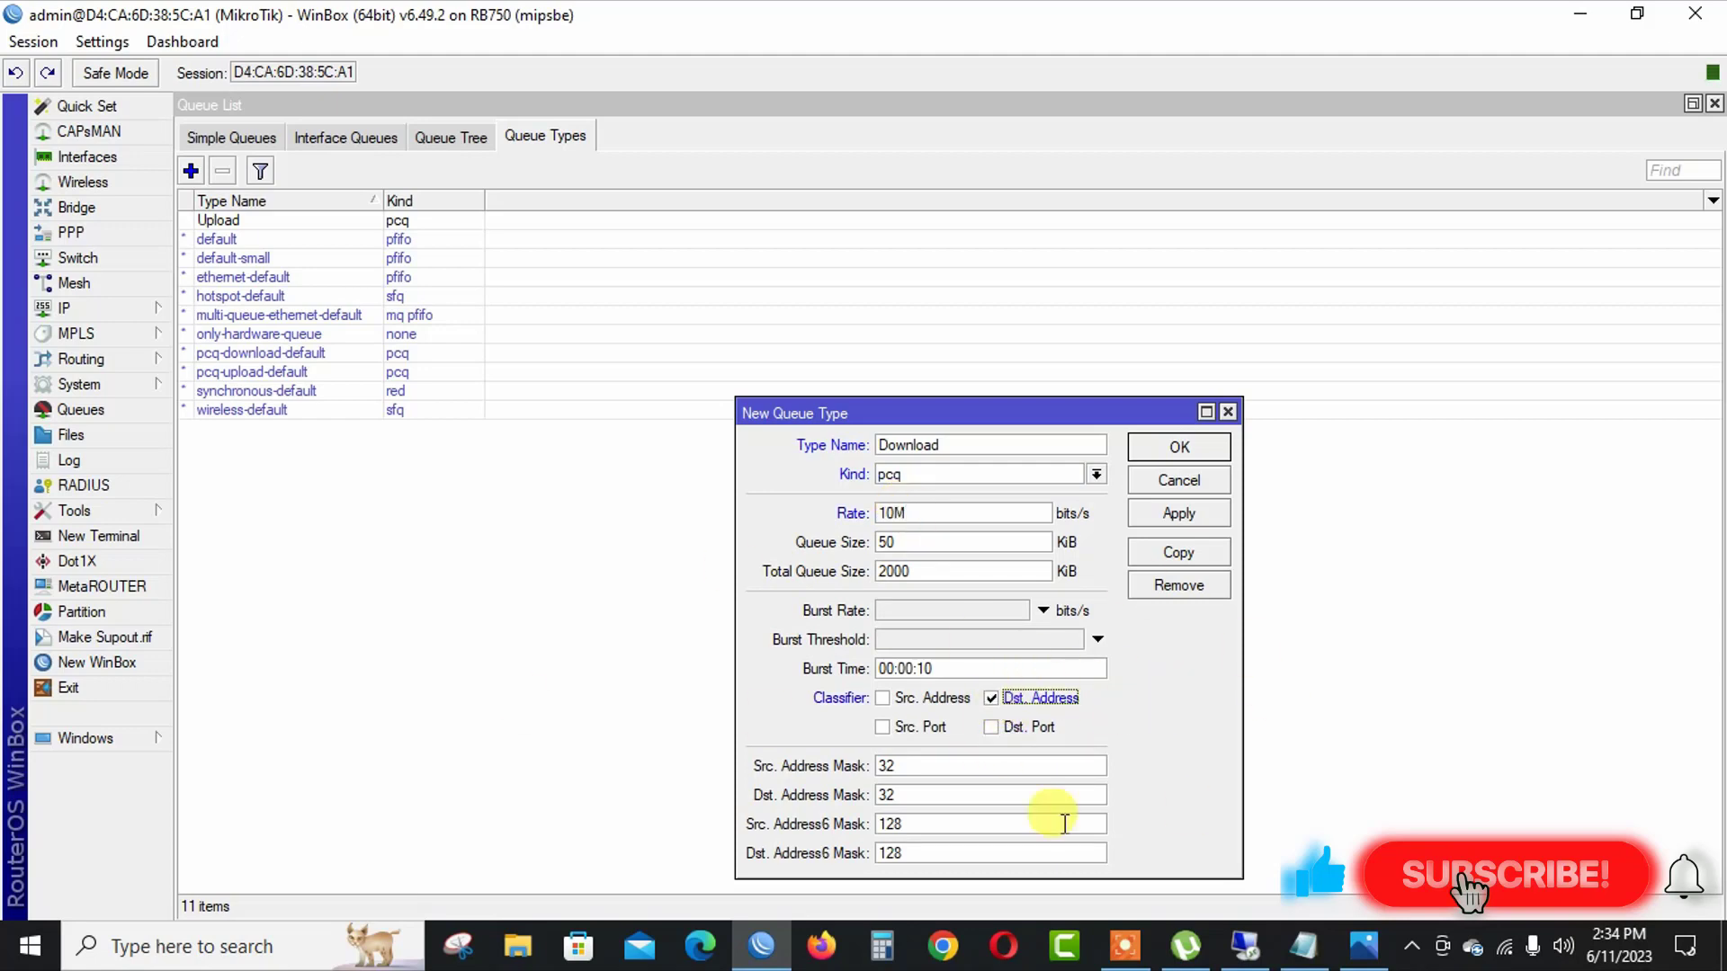
click(1196, 512)
click(1187, 452)
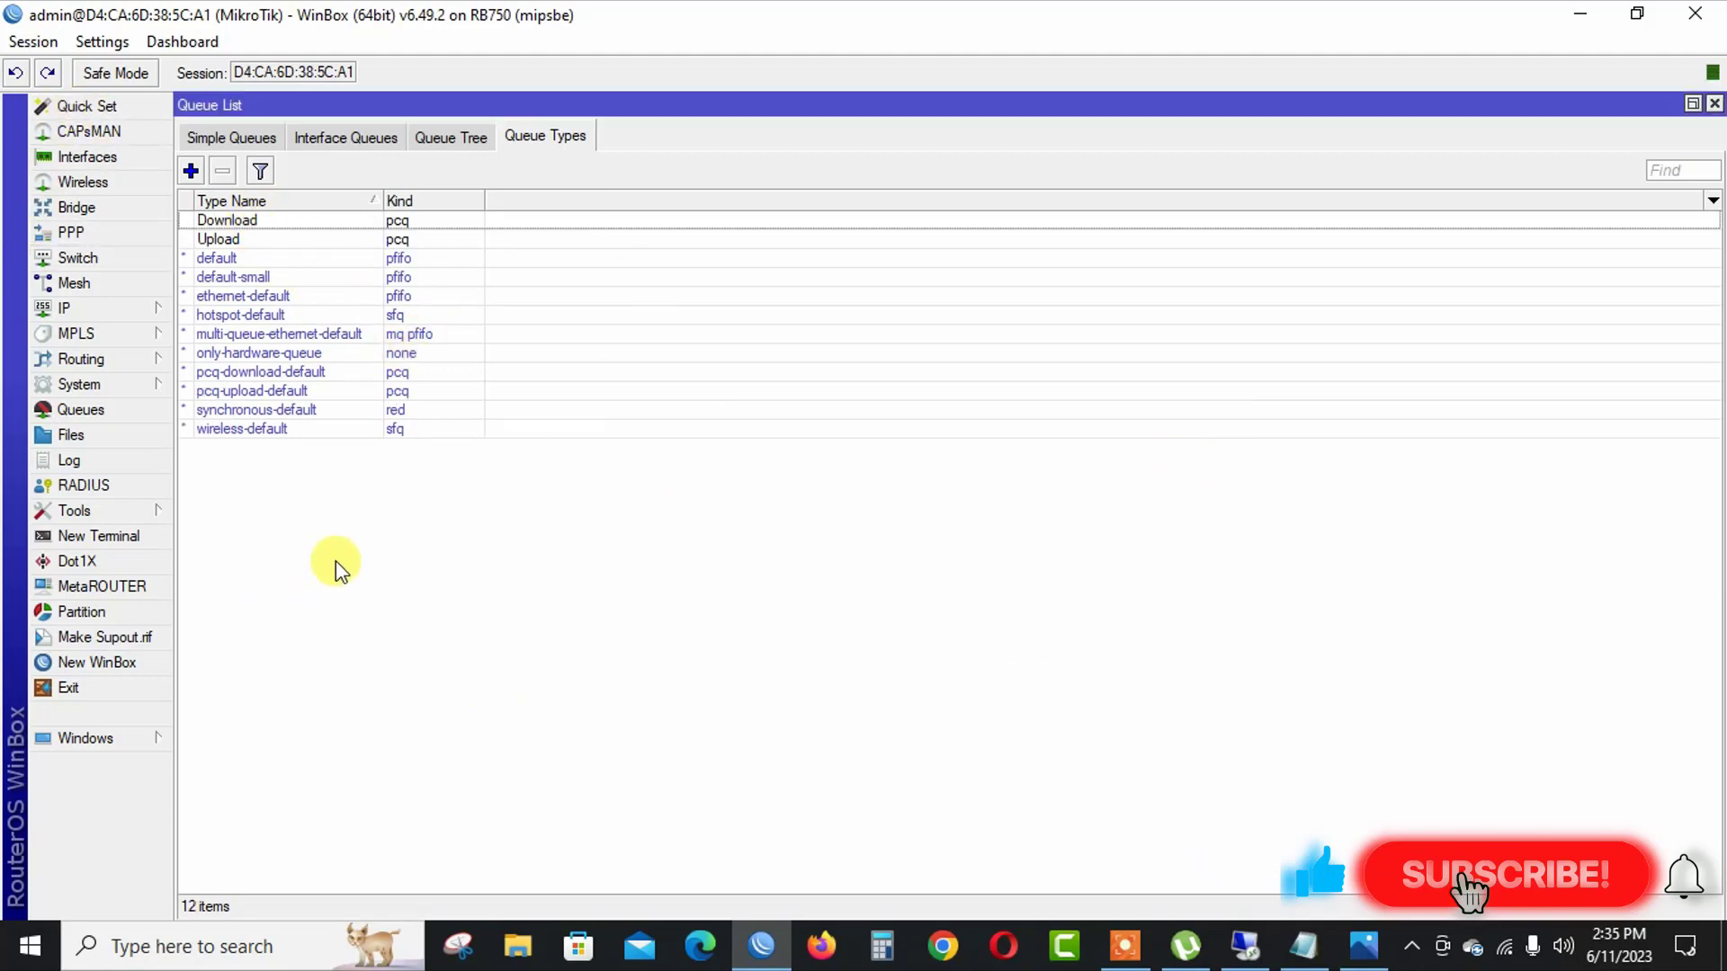
Add a new simple queue named LAN Network.
click(210, 144)
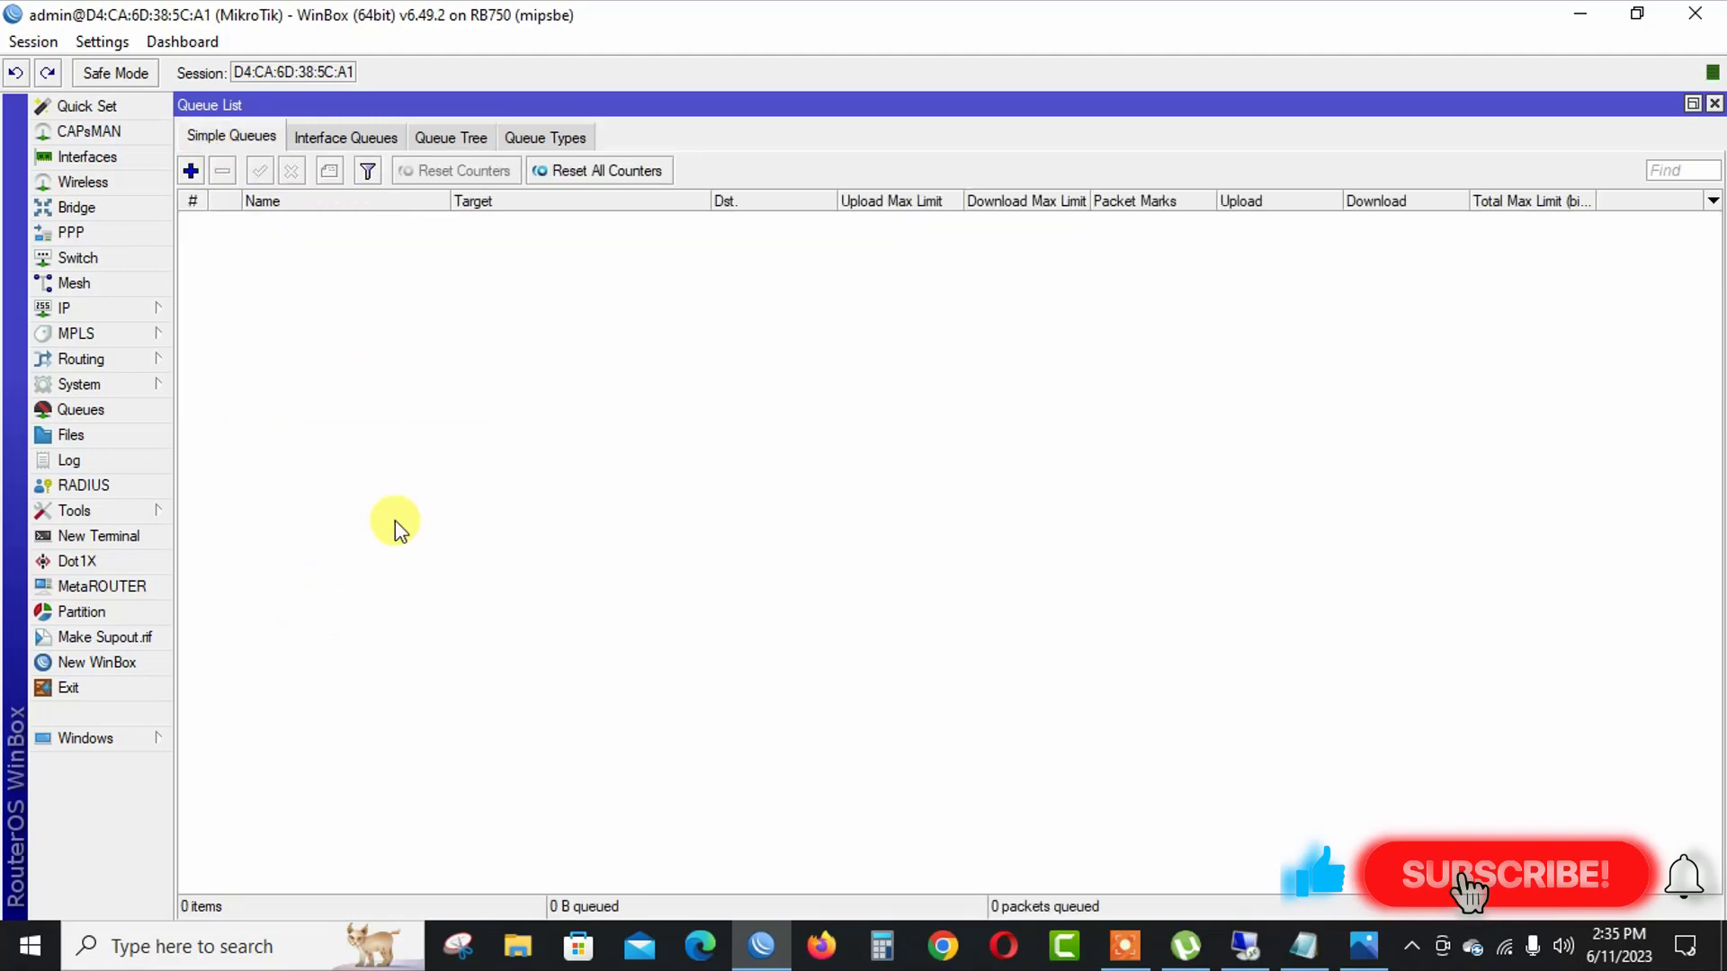
click(185, 174)
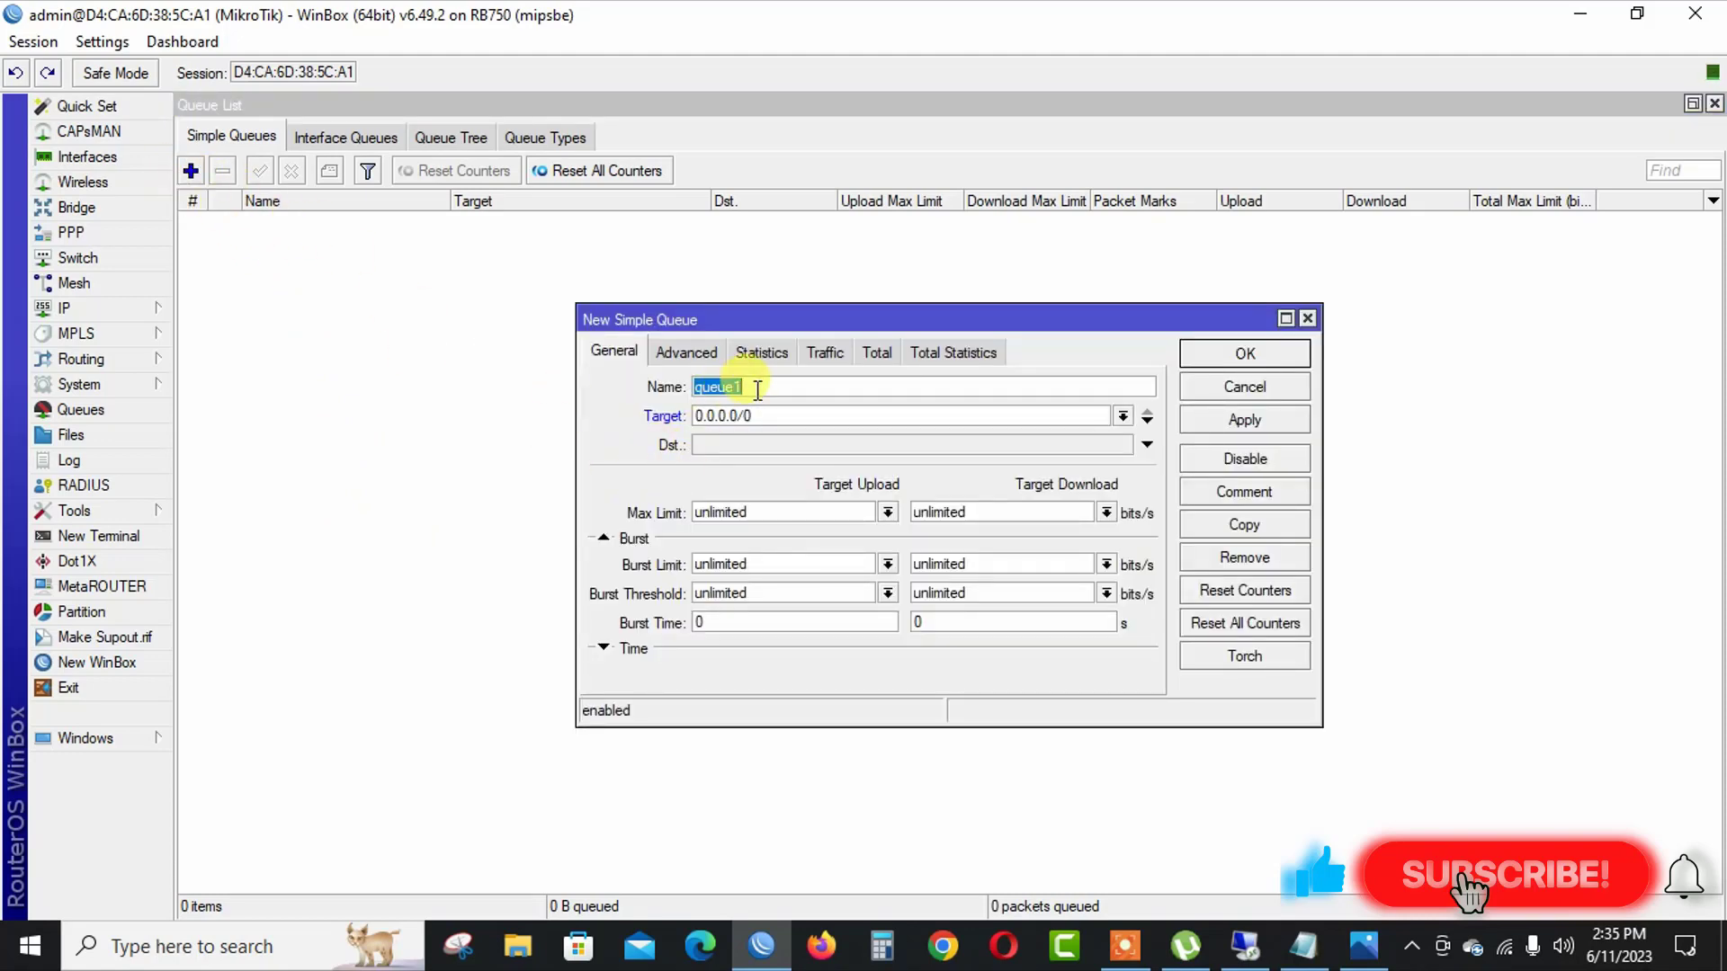
text(LAN Network)
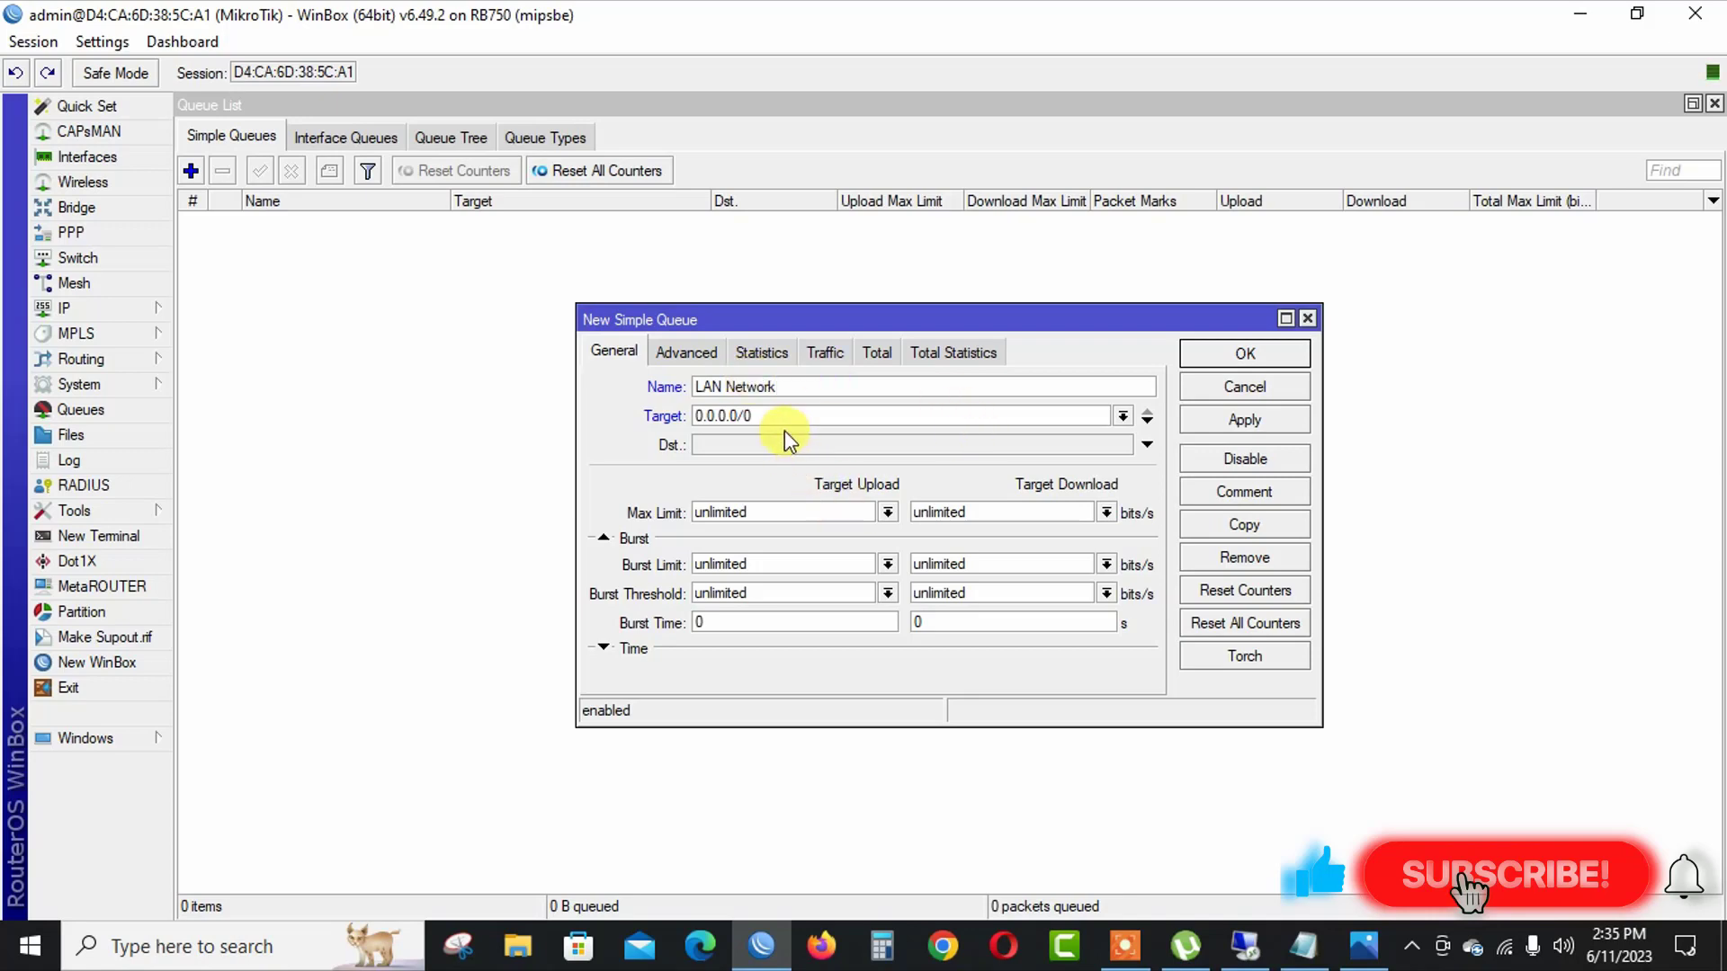
Copy the subnet 192.168.1.0/24 from the notes in Notepad.
double_click(776, 416)
click(1304, 946)
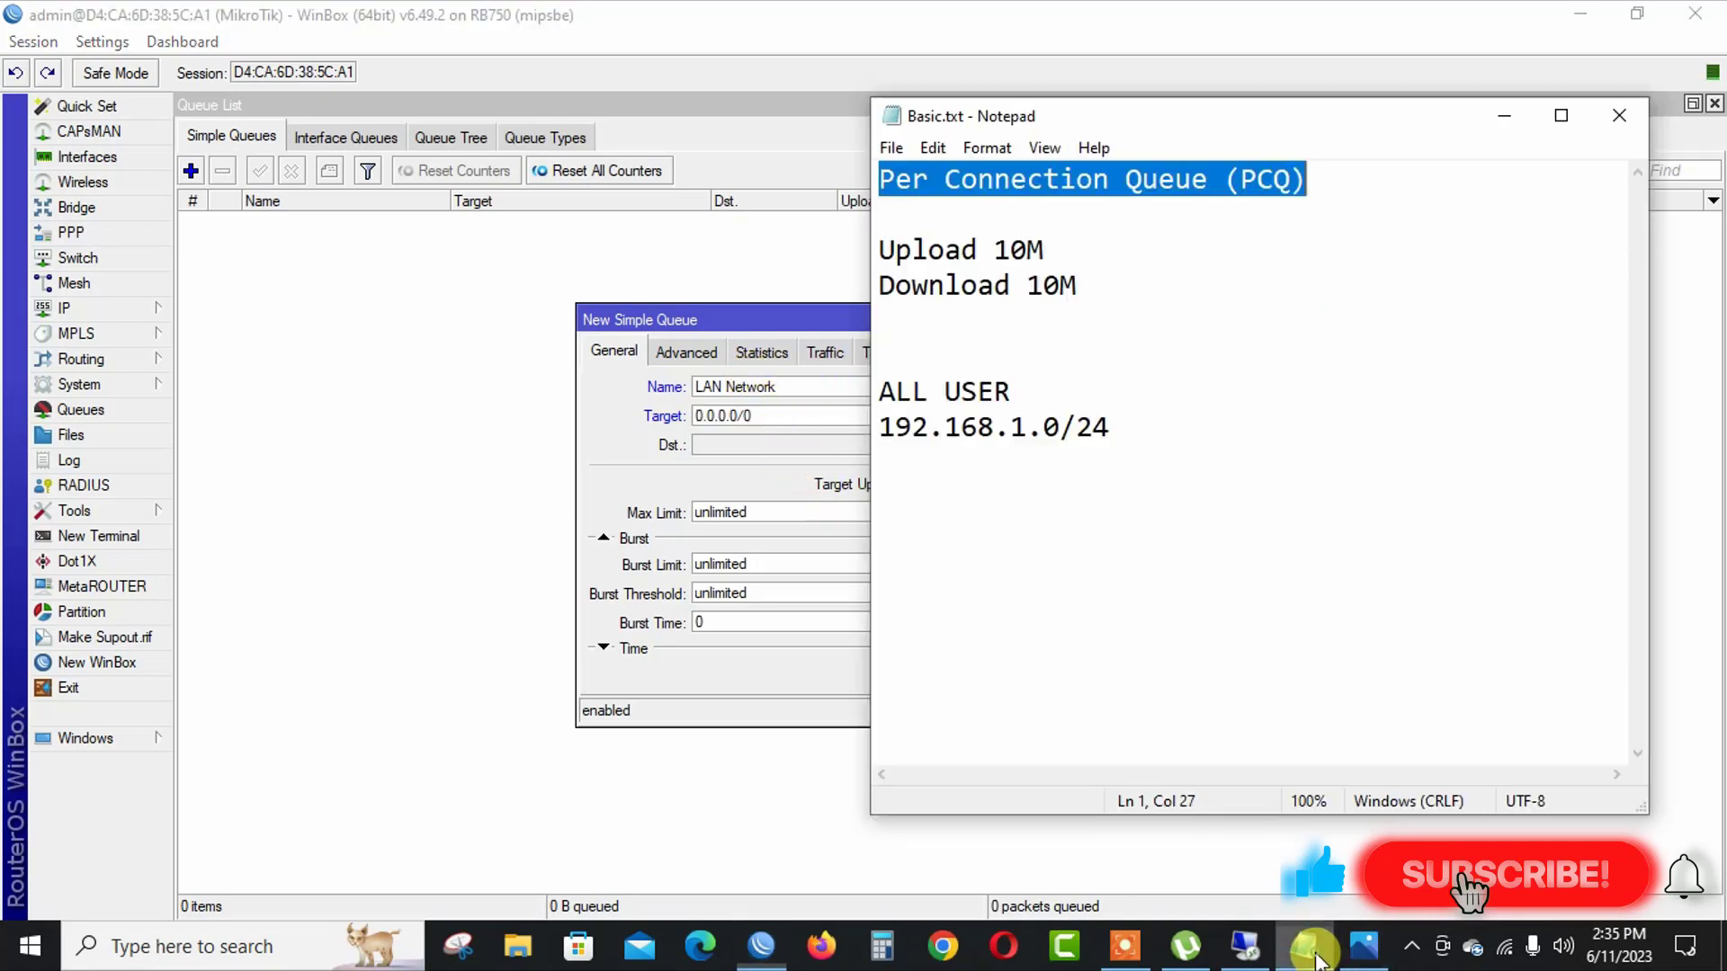
drag(1124, 426, 887, 433)
key(ctrl+c)
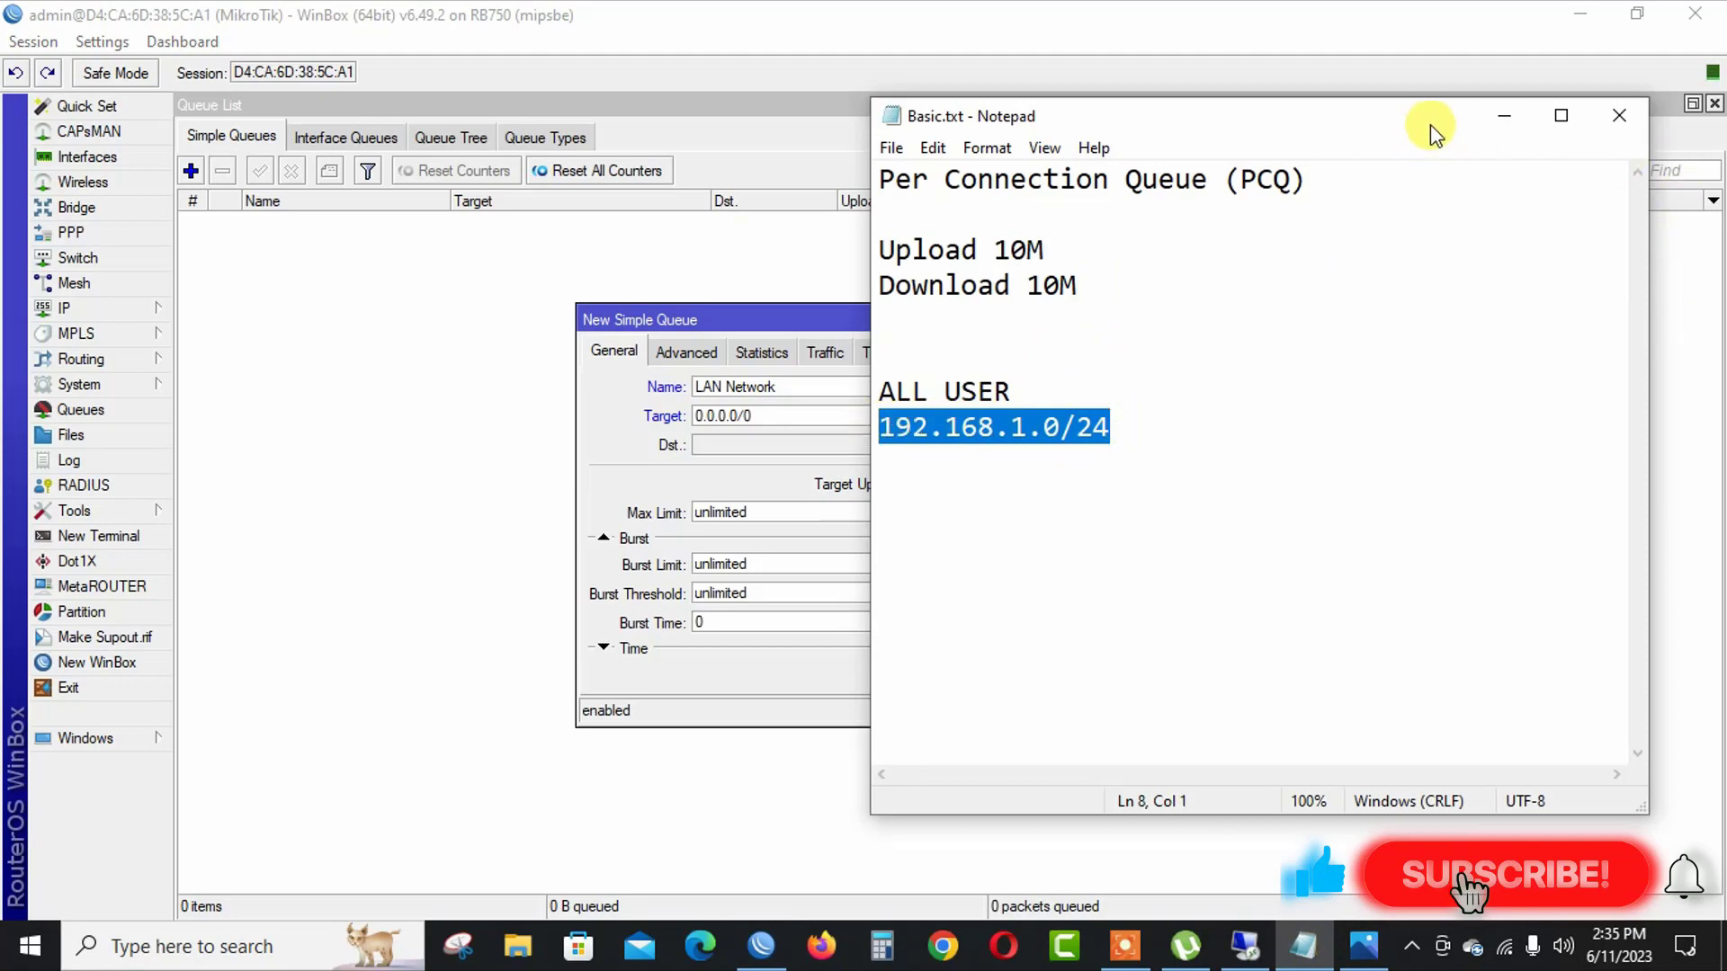
click(1504, 115)
Set the simple queue's target to 192.168.1.0/24 and apply it.
click(848, 412)
double_click(848, 412)
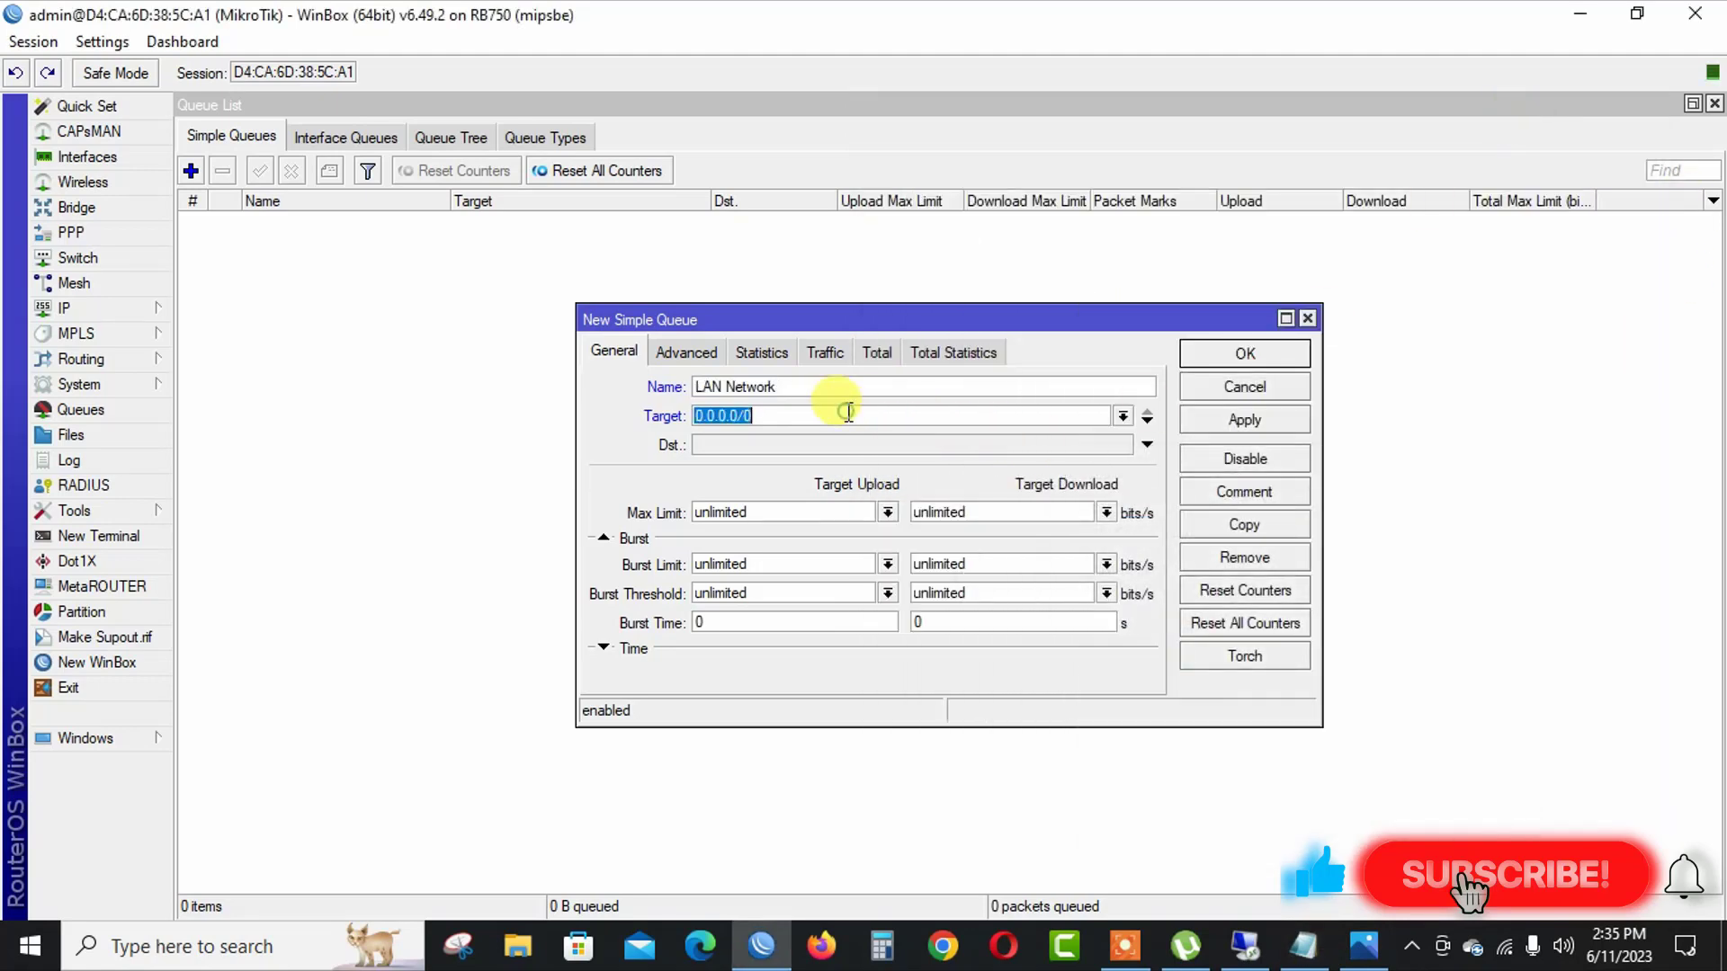
key(ctrl+v)
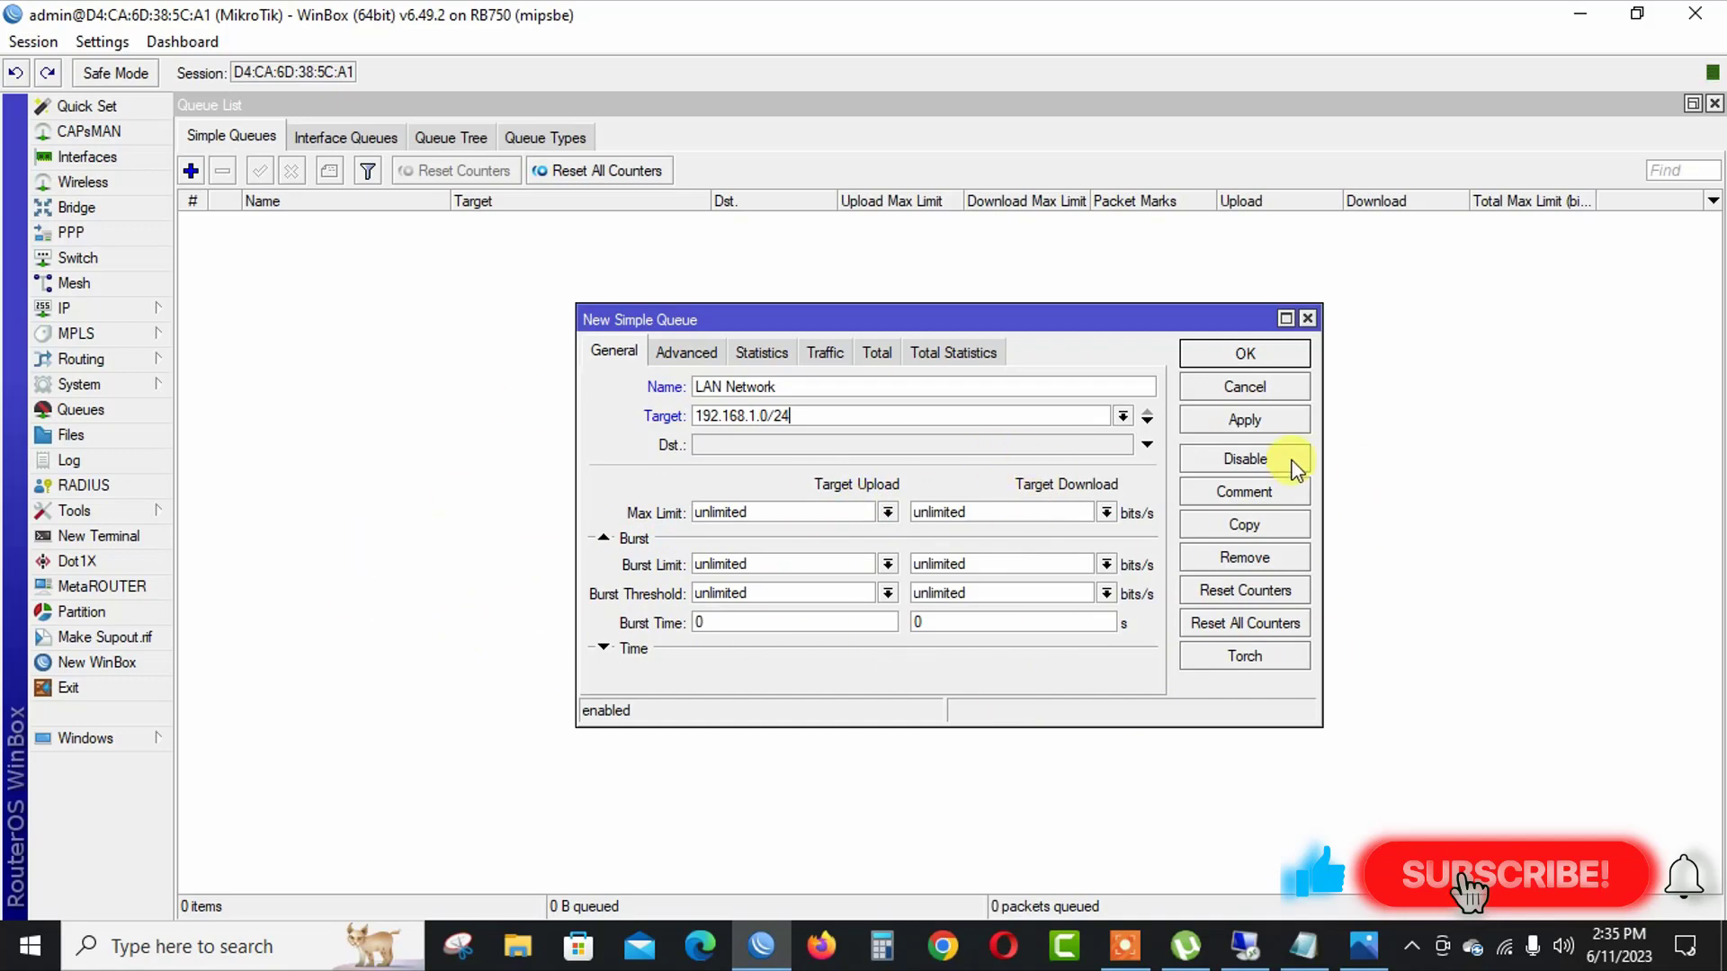
click(1247, 421)
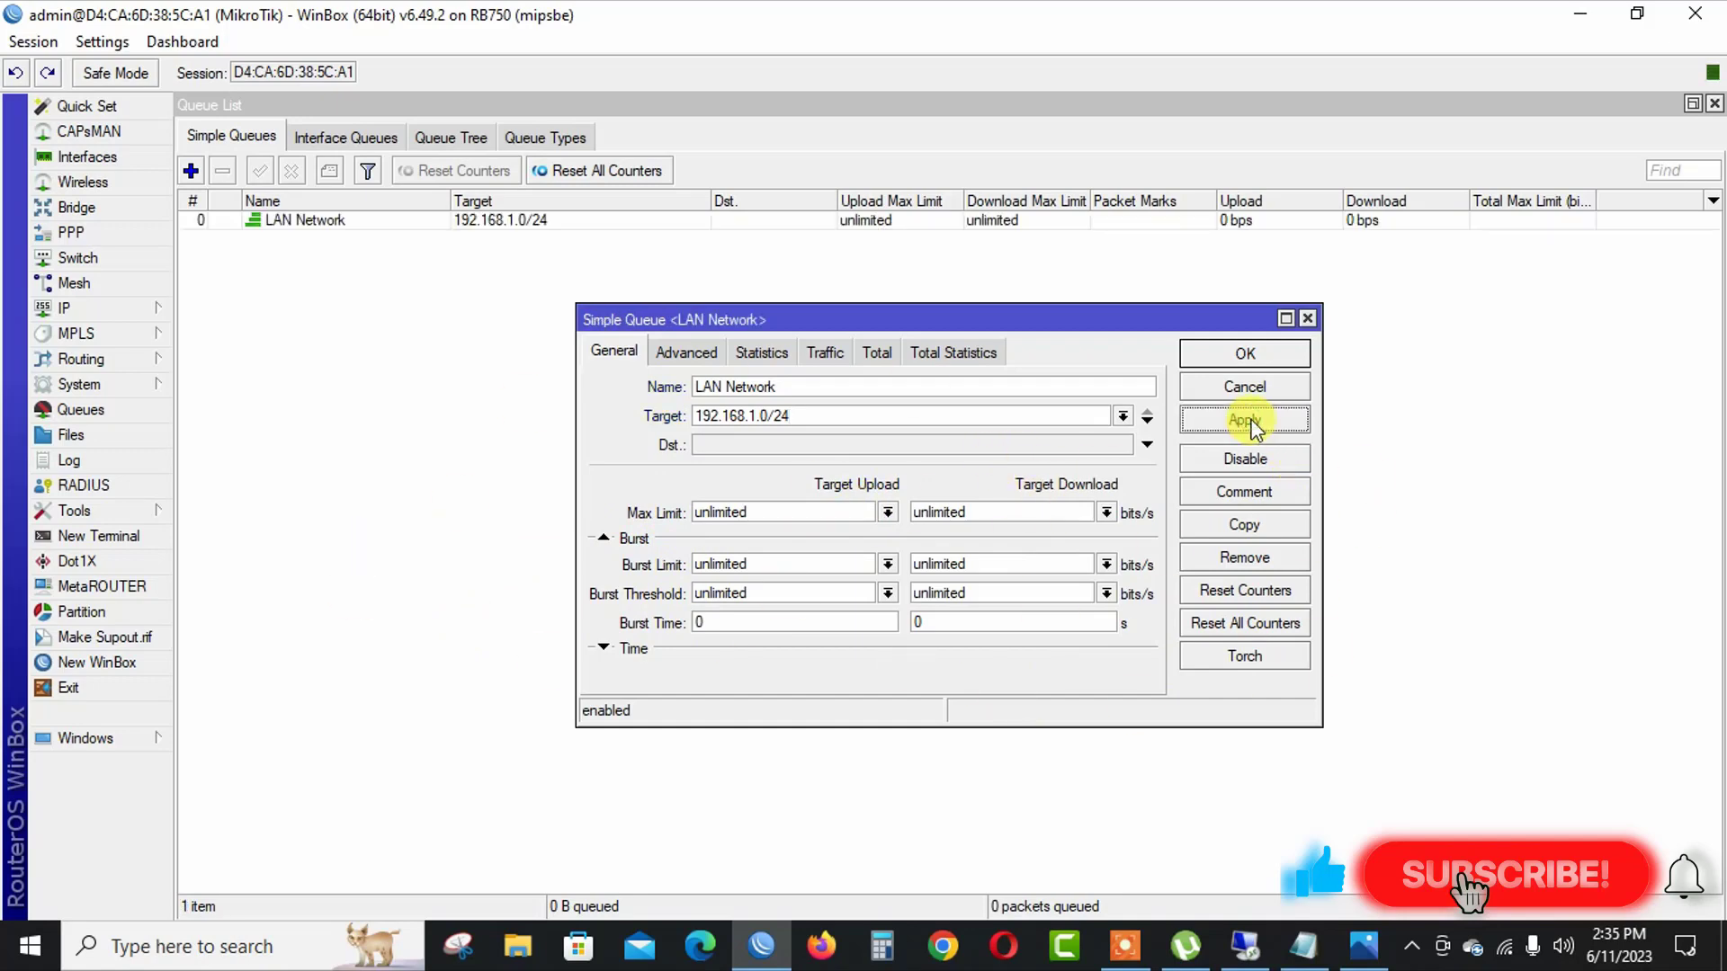
Set the LAN Network queue's upload queue type to Upload and download queue type to Download, then save.
click(688, 351)
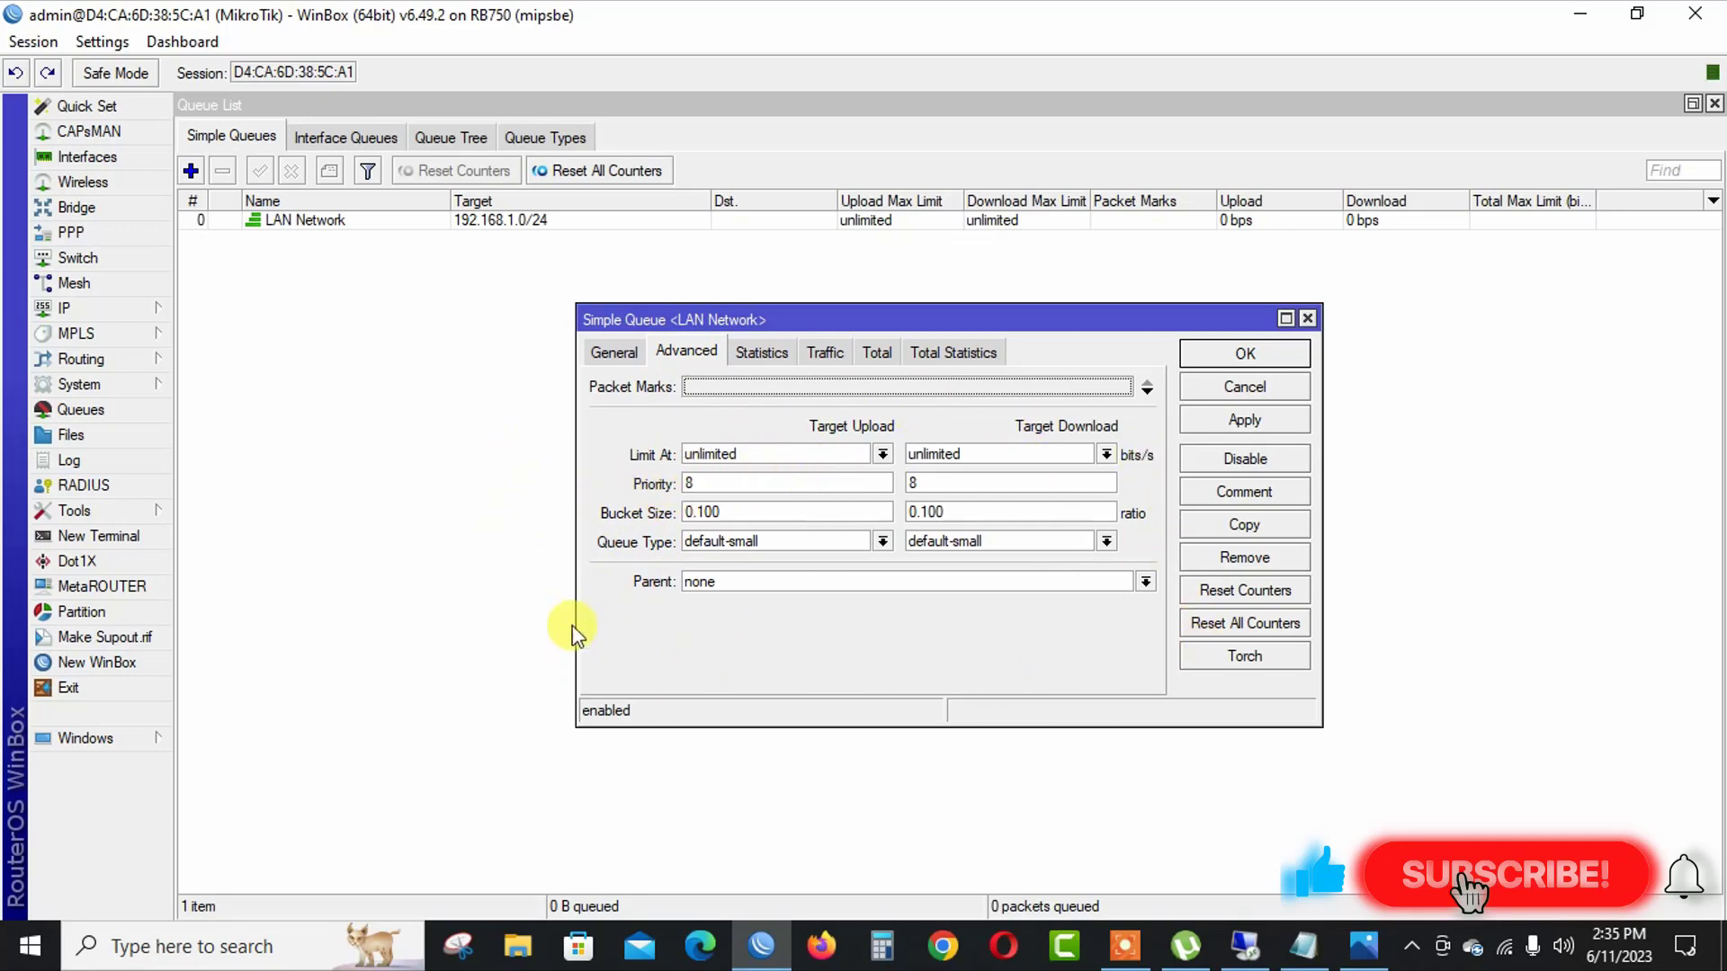
click(721, 538)
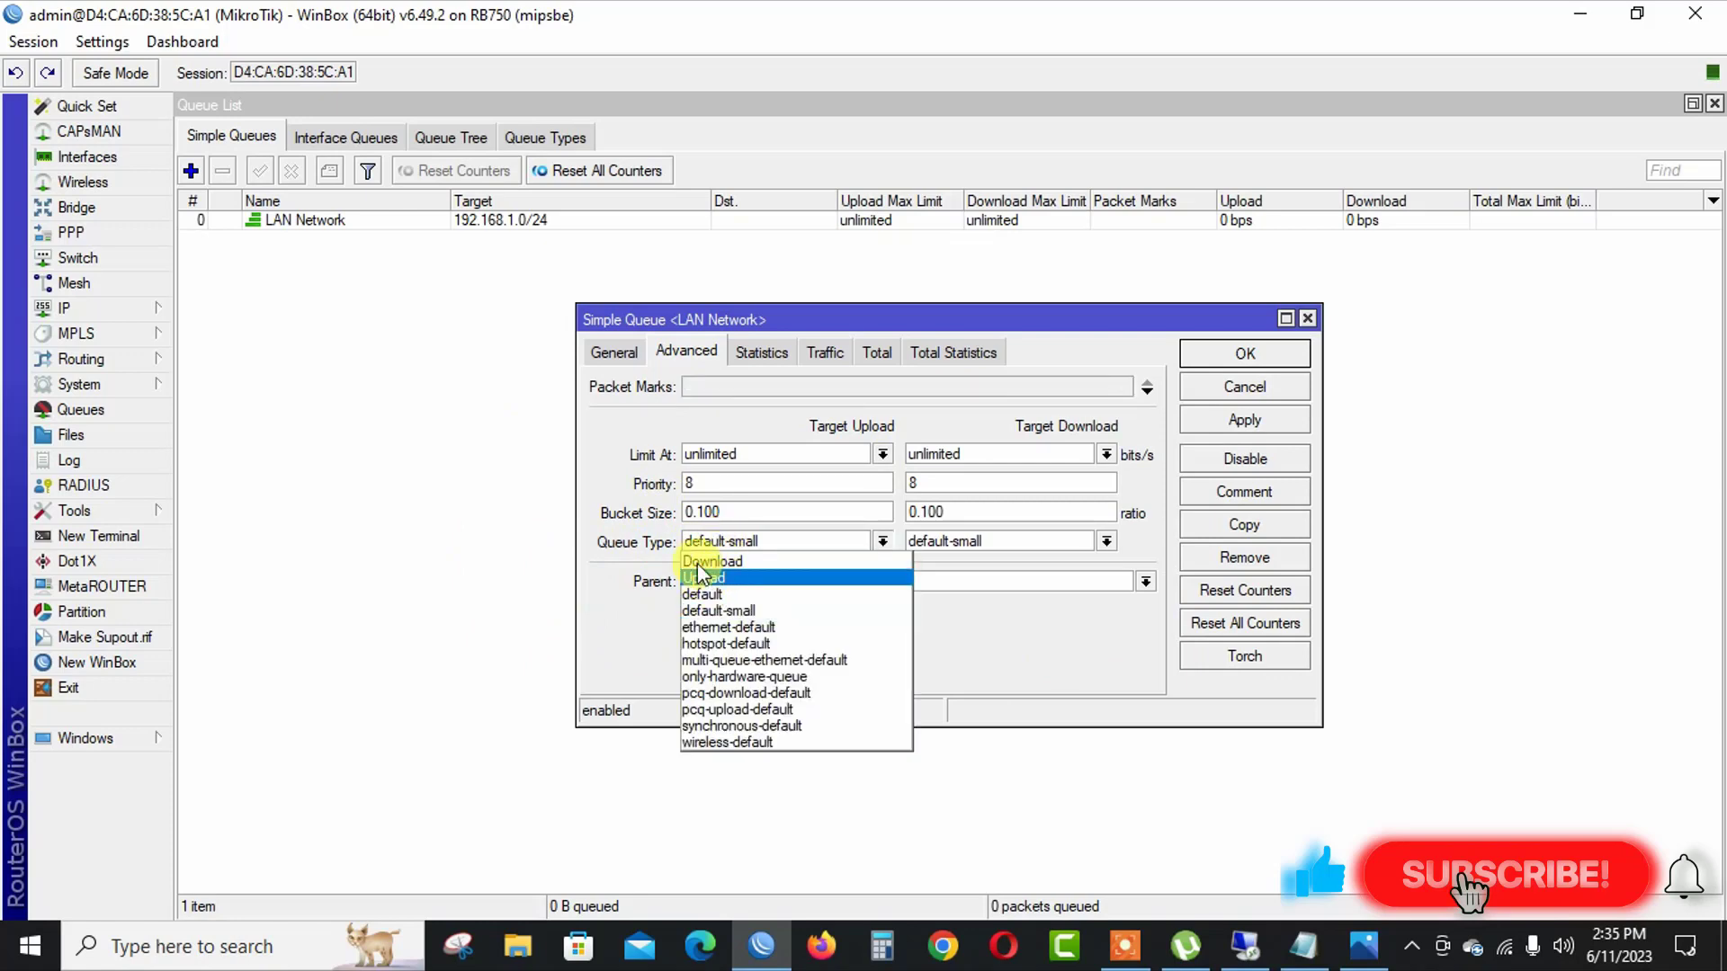
click(705, 578)
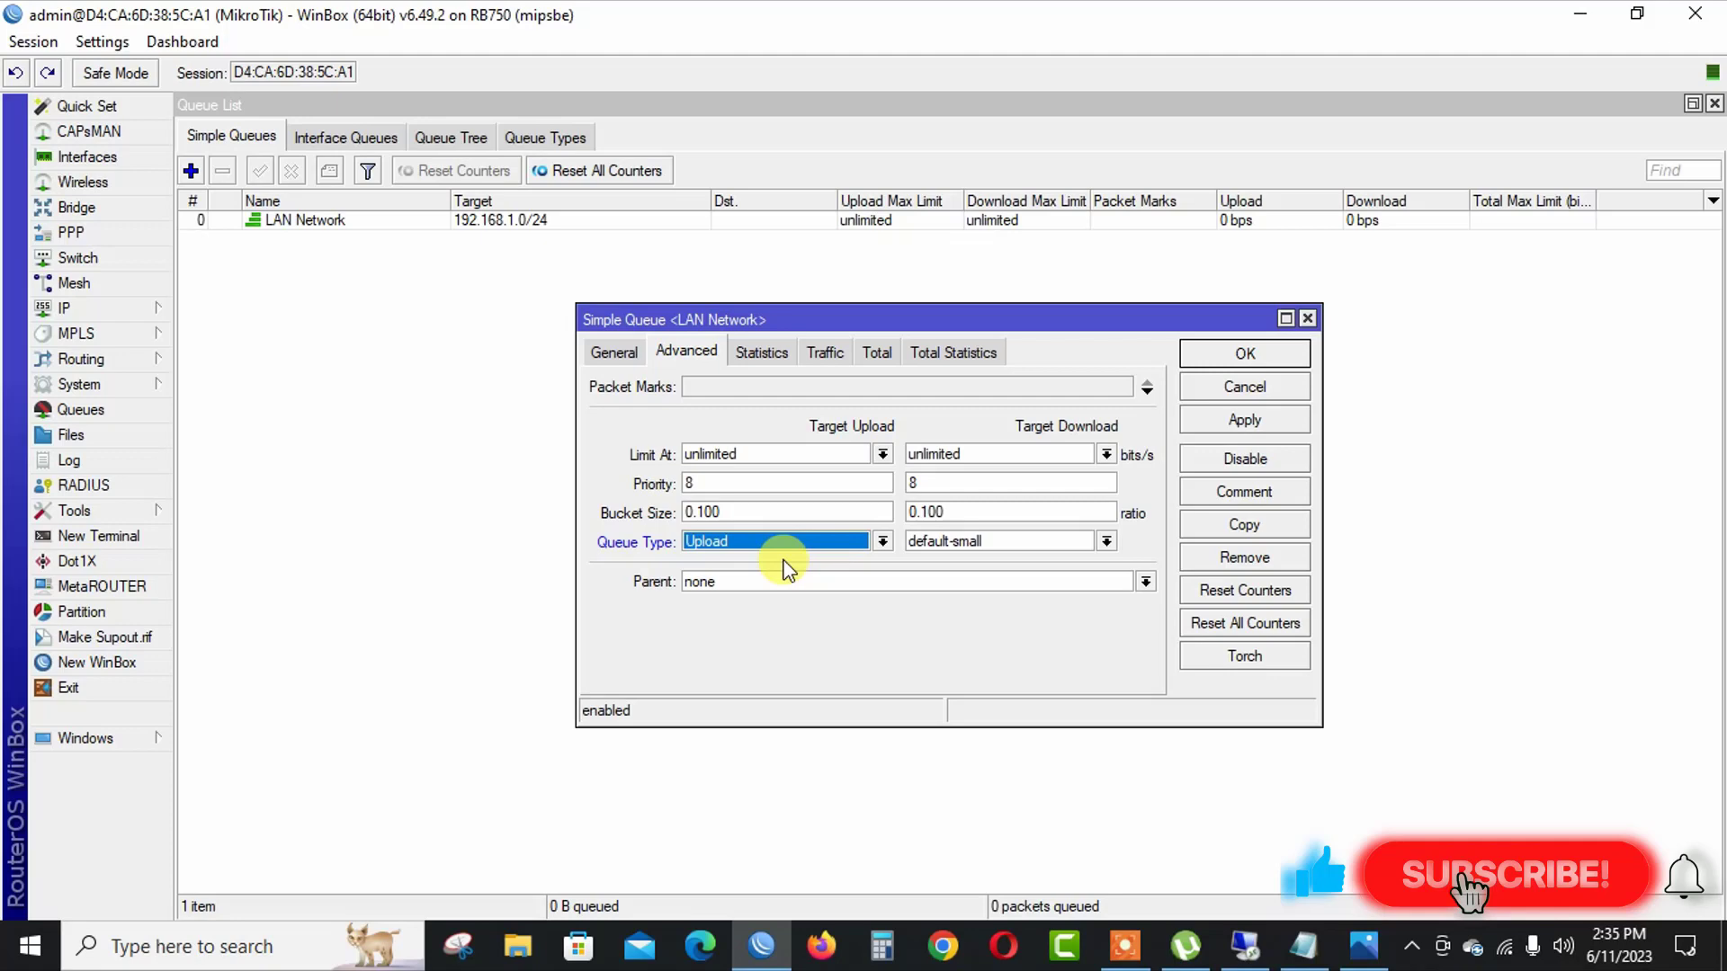
click(963, 538)
click(956, 563)
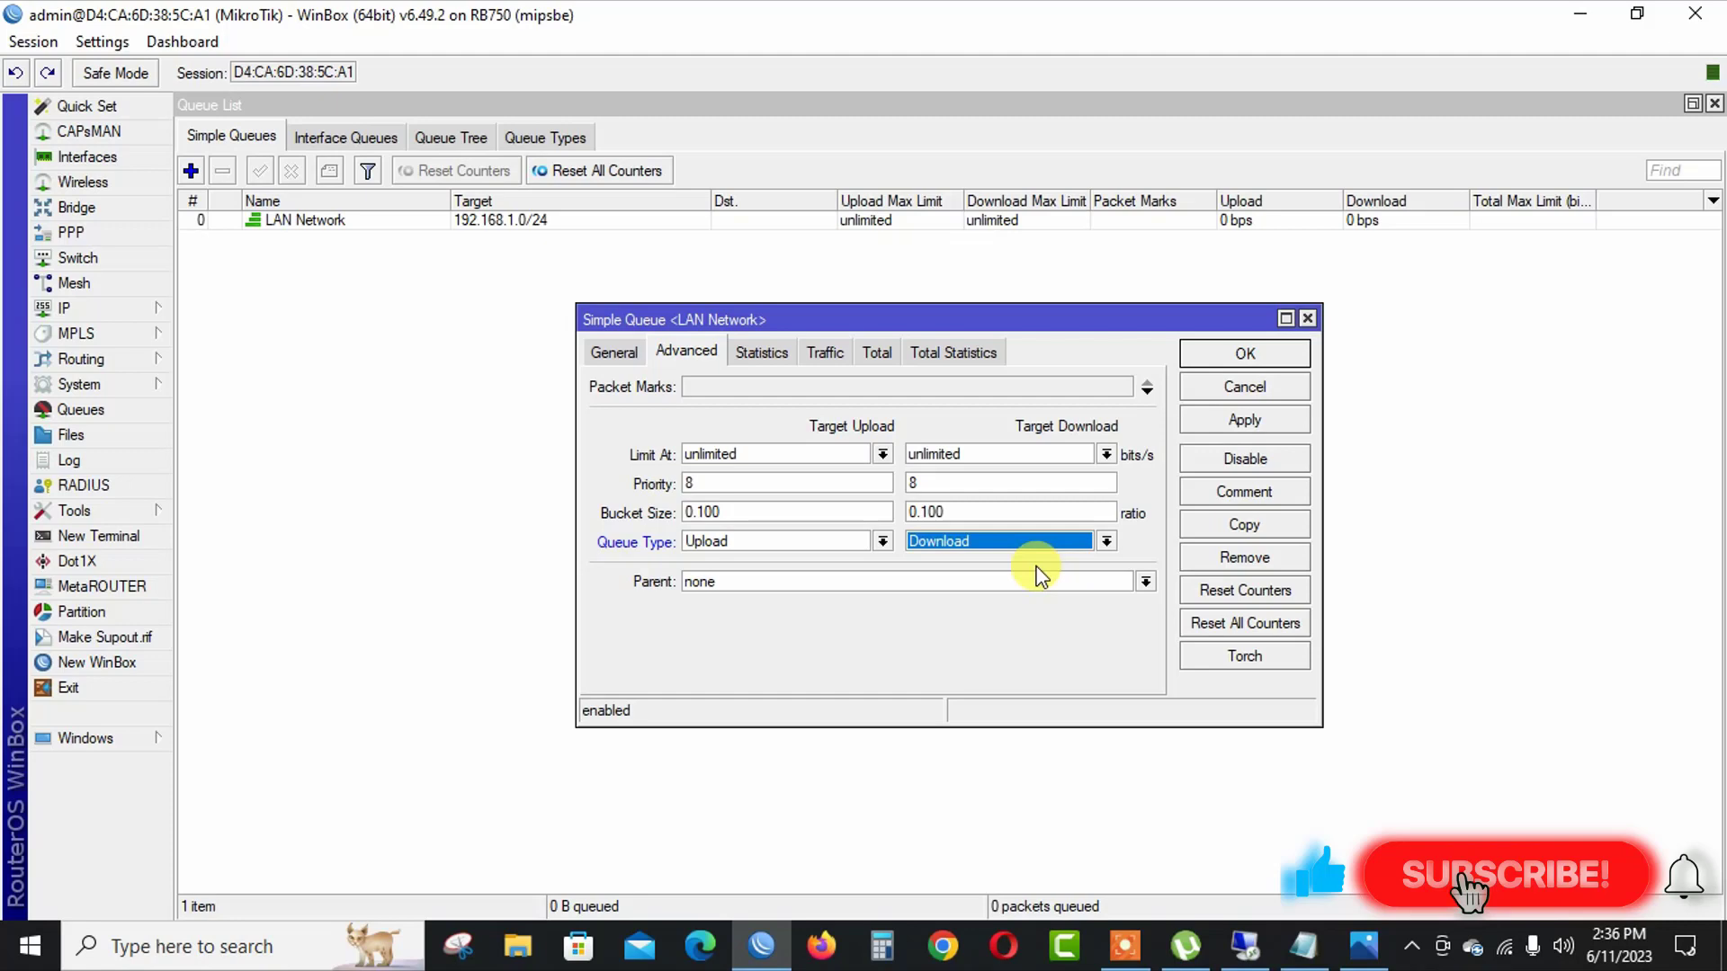
click(1211, 419)
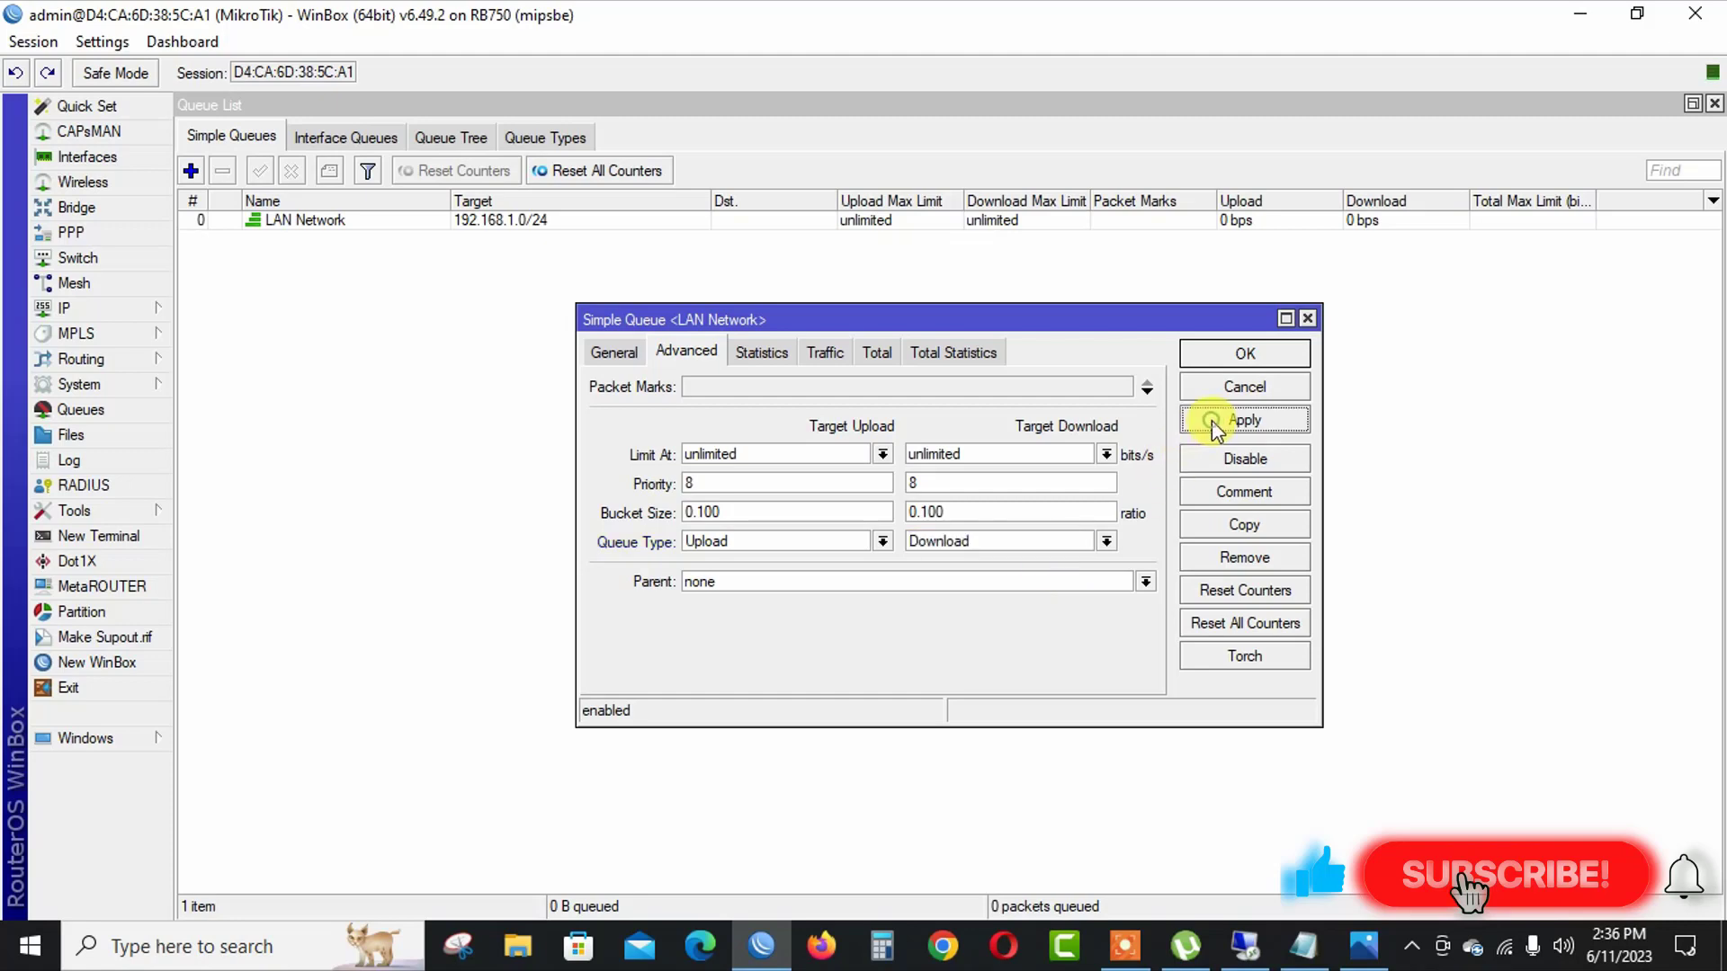
click(1235, 354)
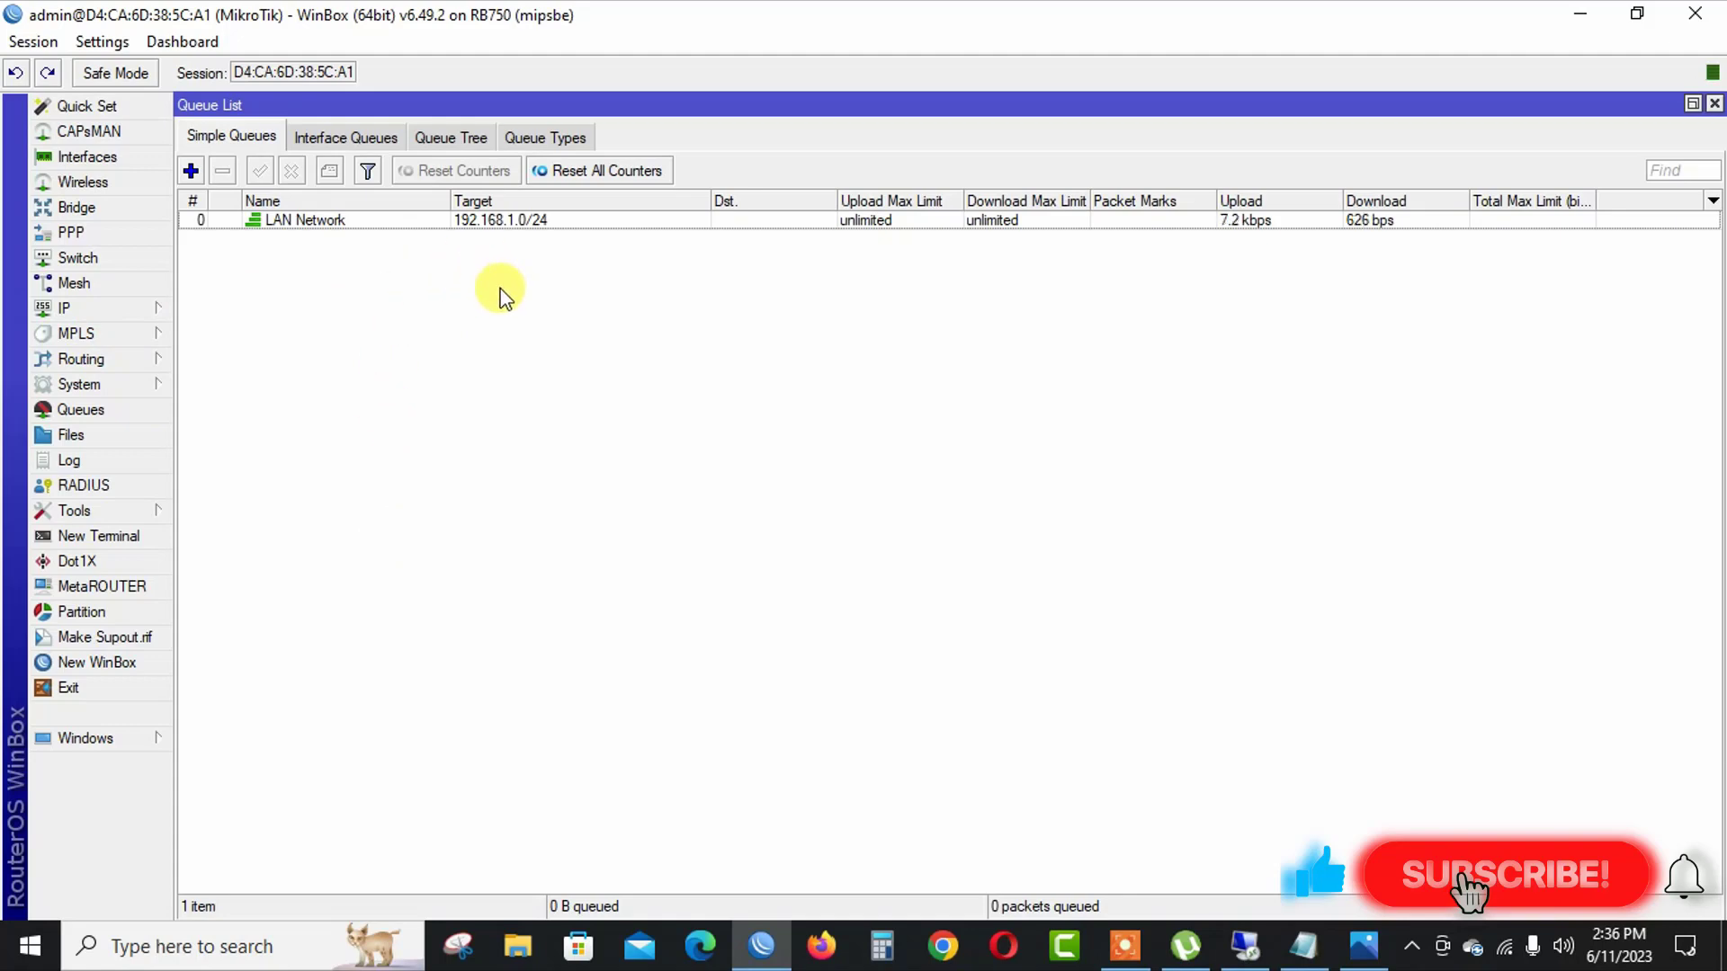
Duplicate the LAN Network simple queue as a new queue named LAN NEW.
click(497, 221)
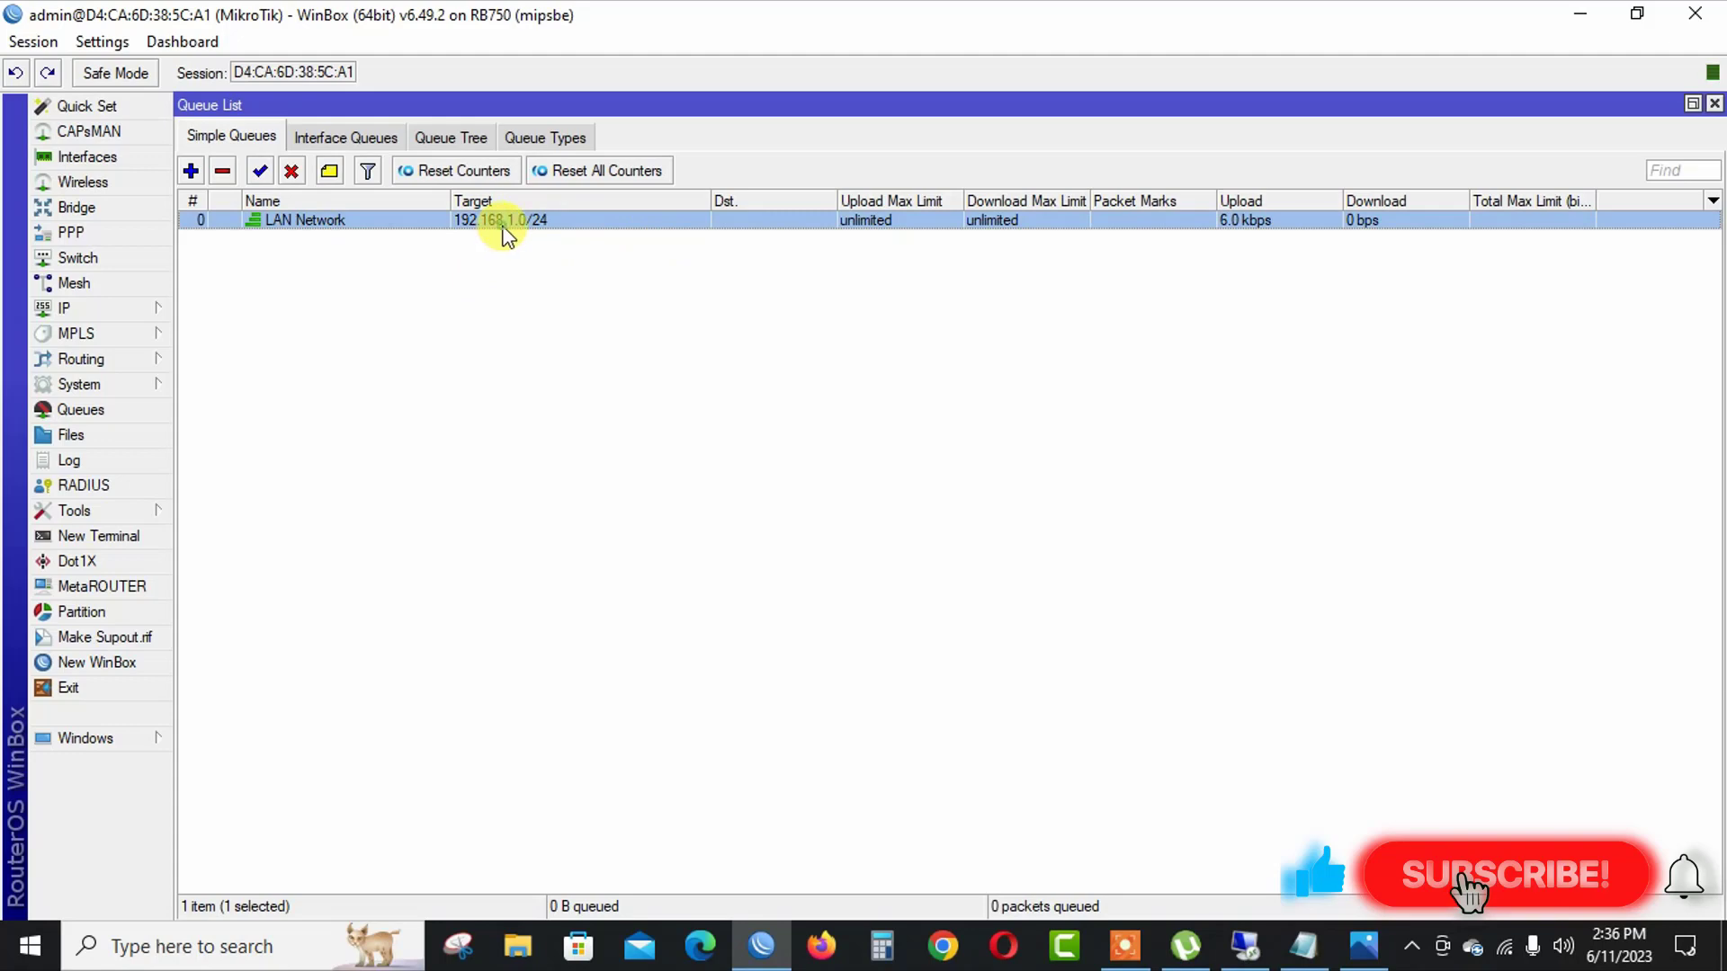
double_click(500, 225)
click(1261, 528)
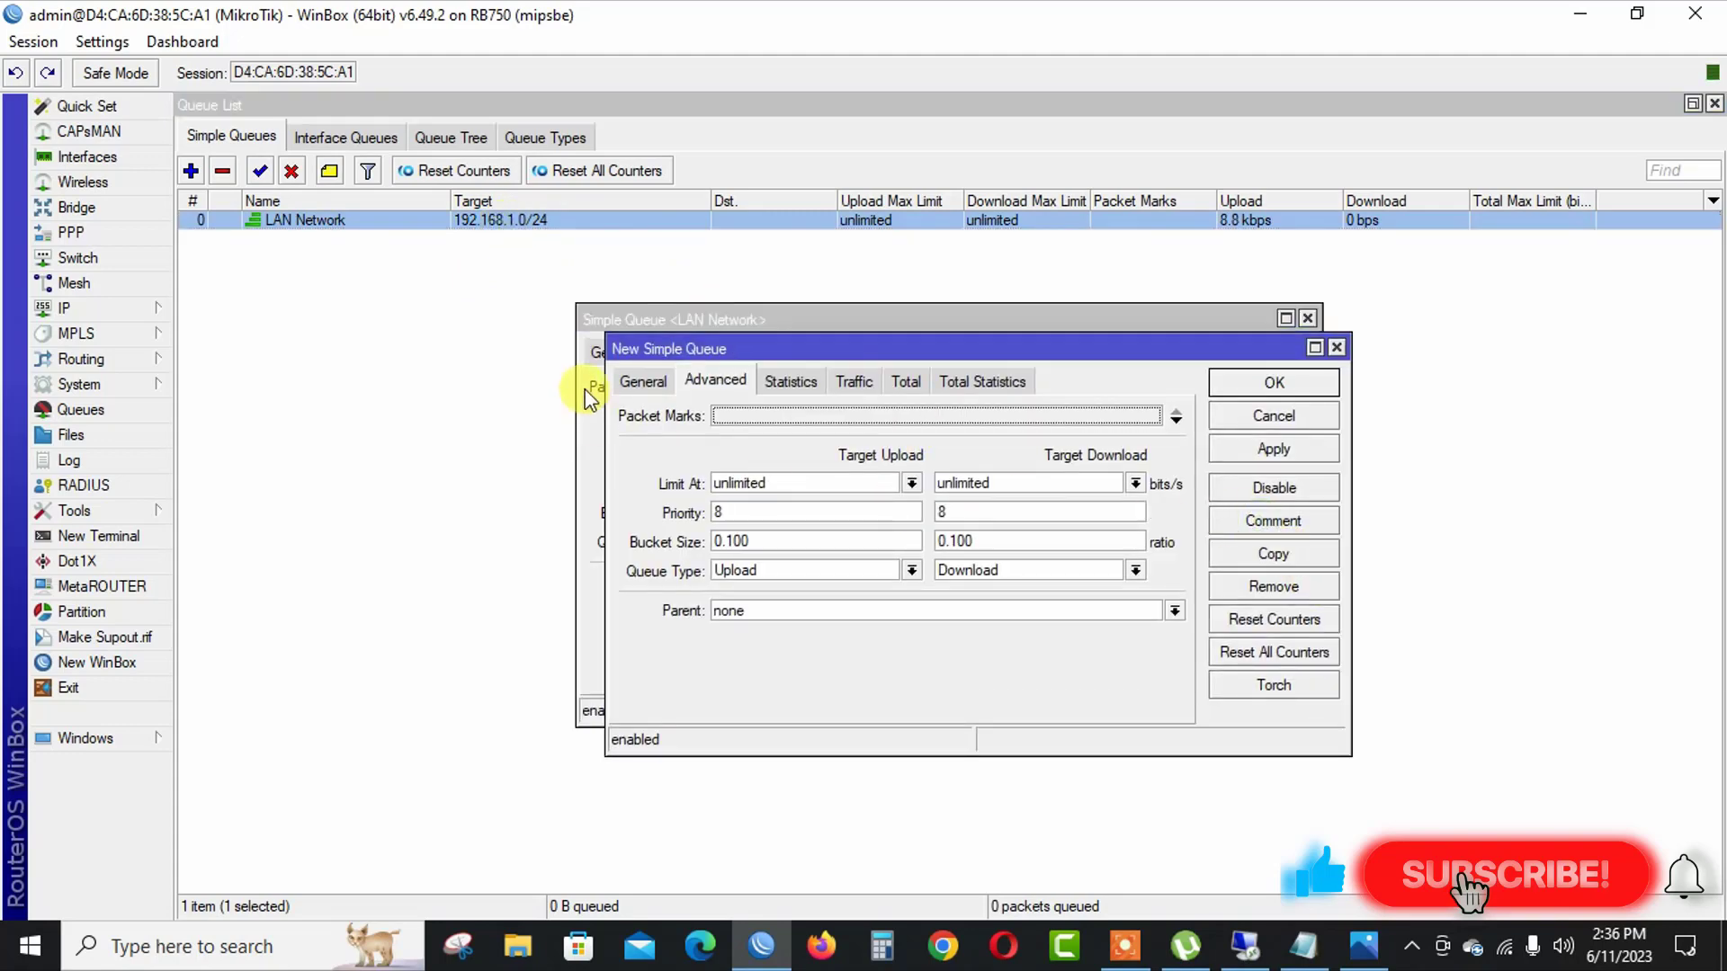
click(641, 381)
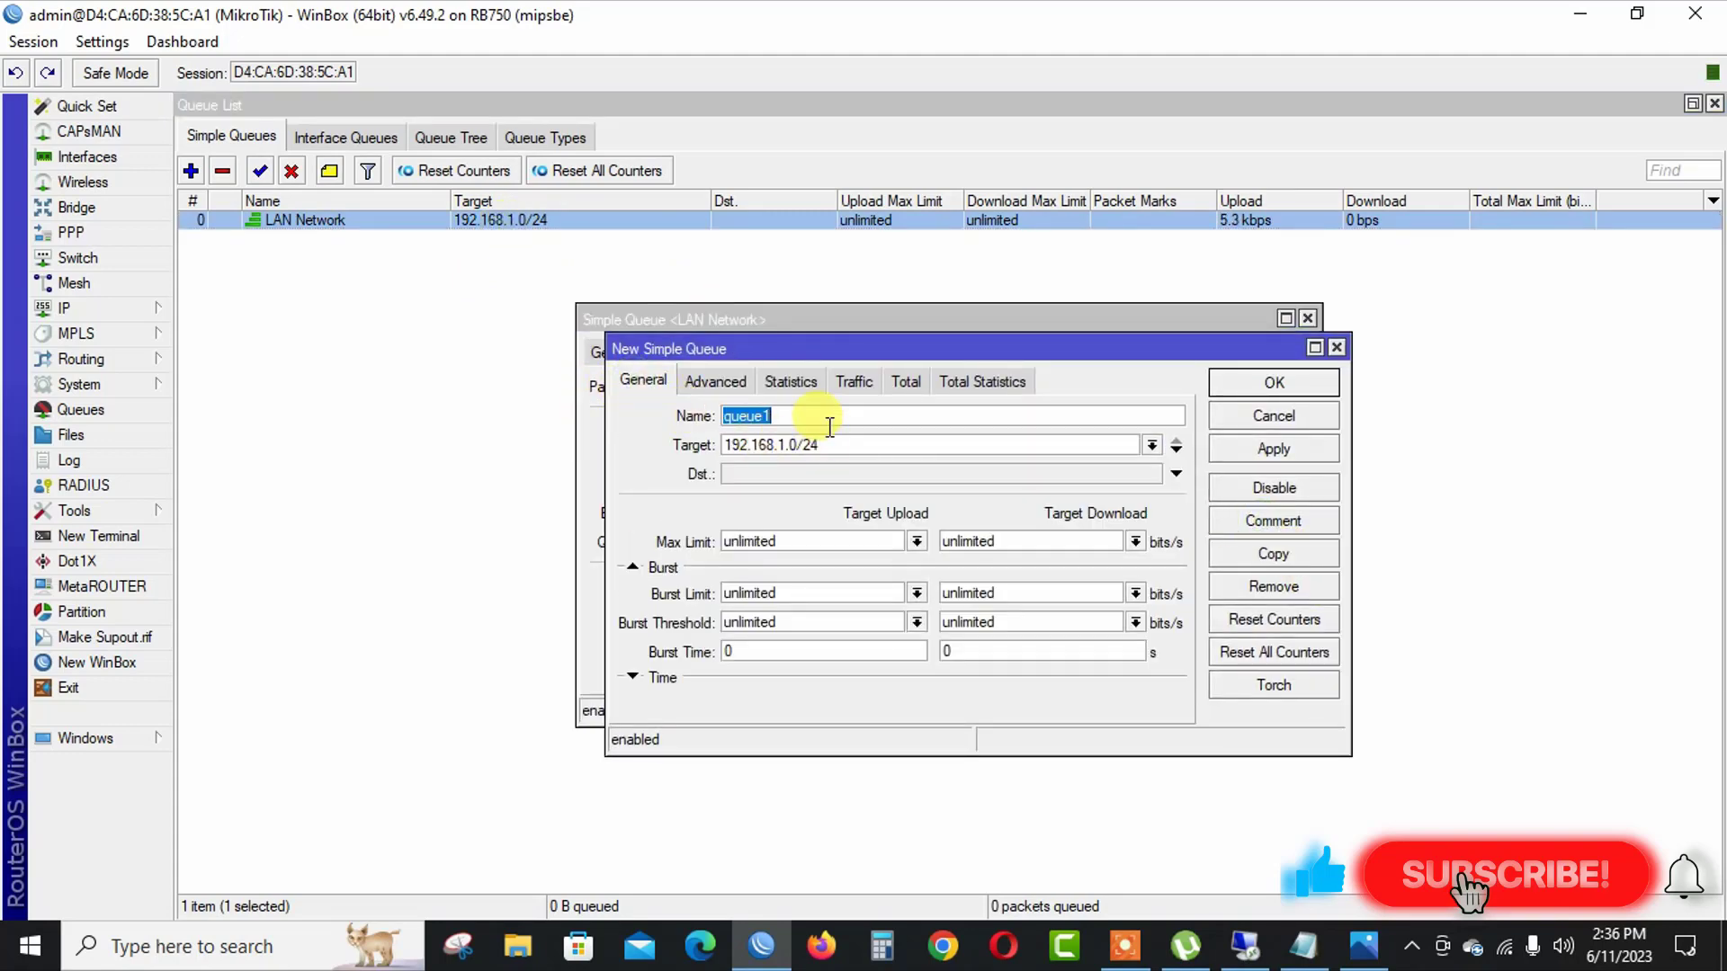
text(LAN NEW)
click(715, 383)
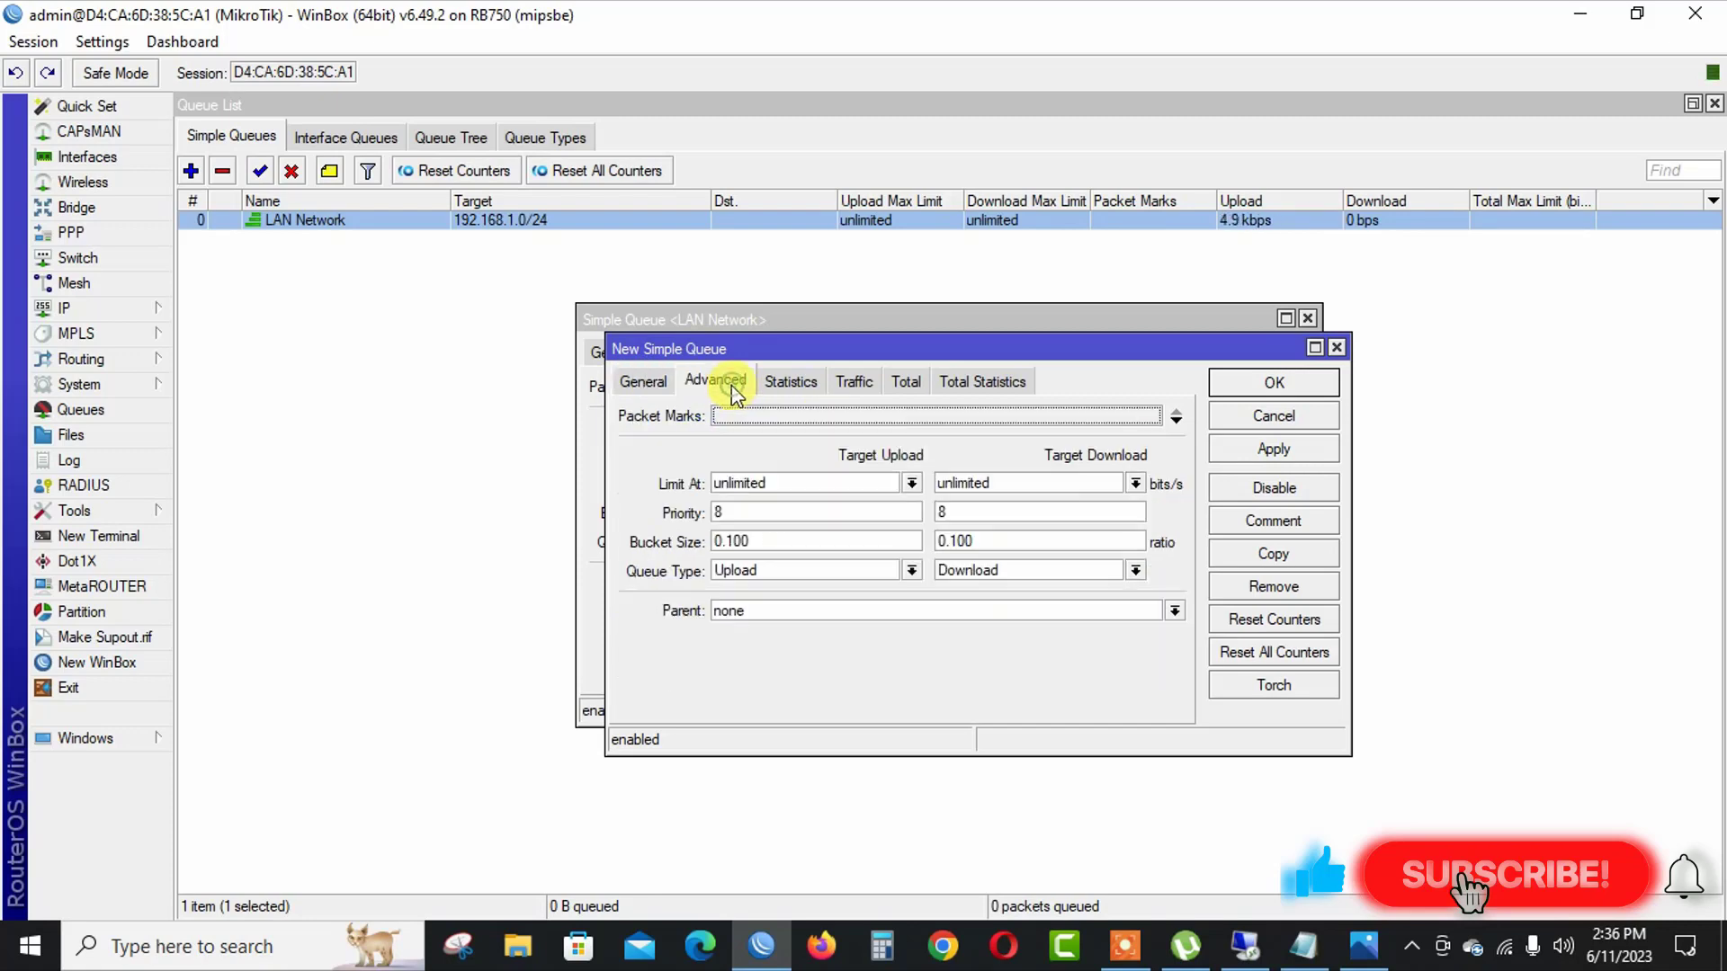
click(1274, 449)
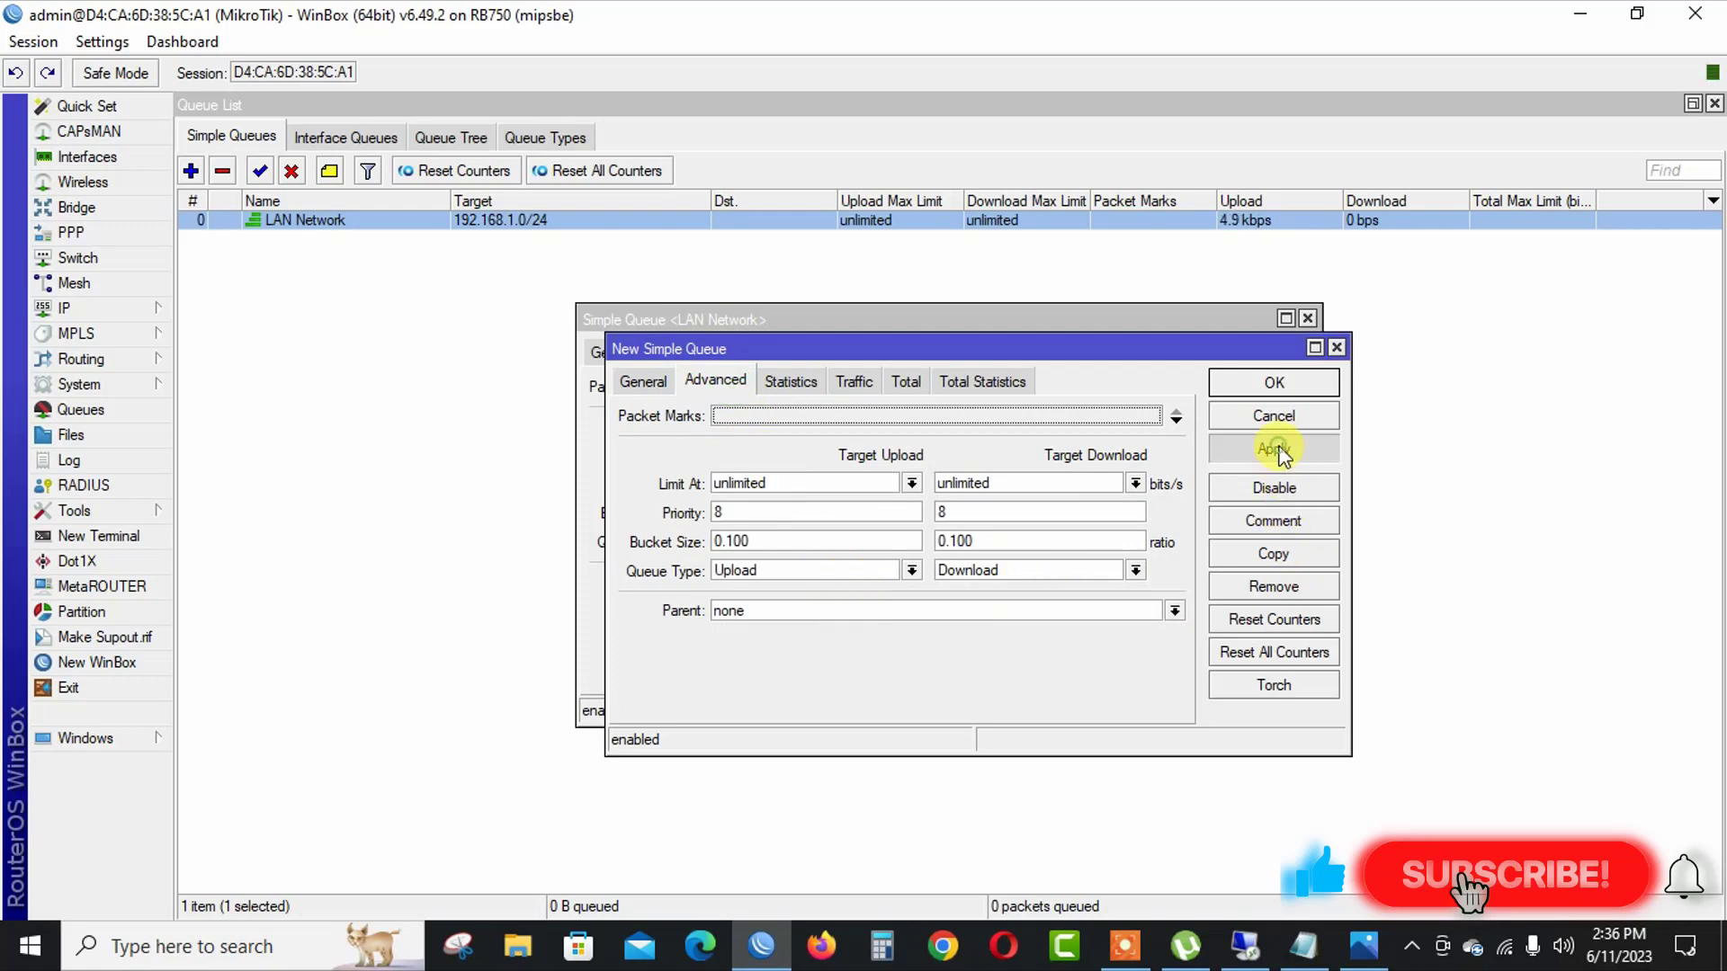
click(1270, 386)
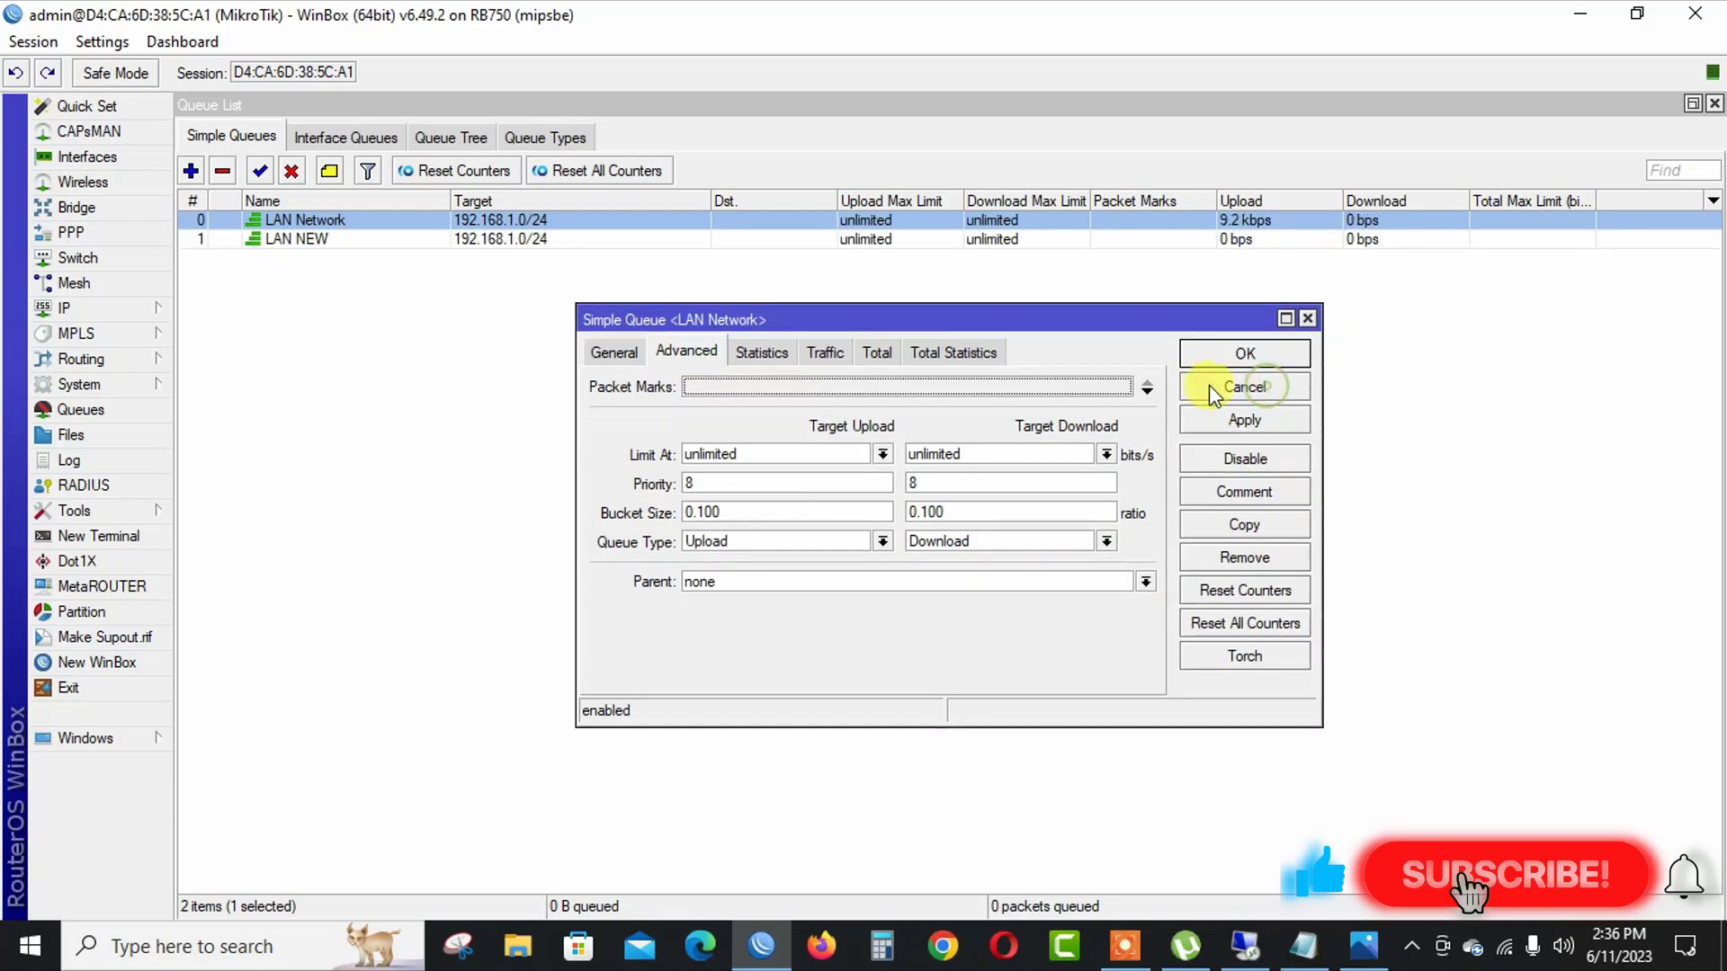
click(1245, 354)
Change the LAN NEW queue's target to 192.168.2.0/24.
double_click(529, 241)
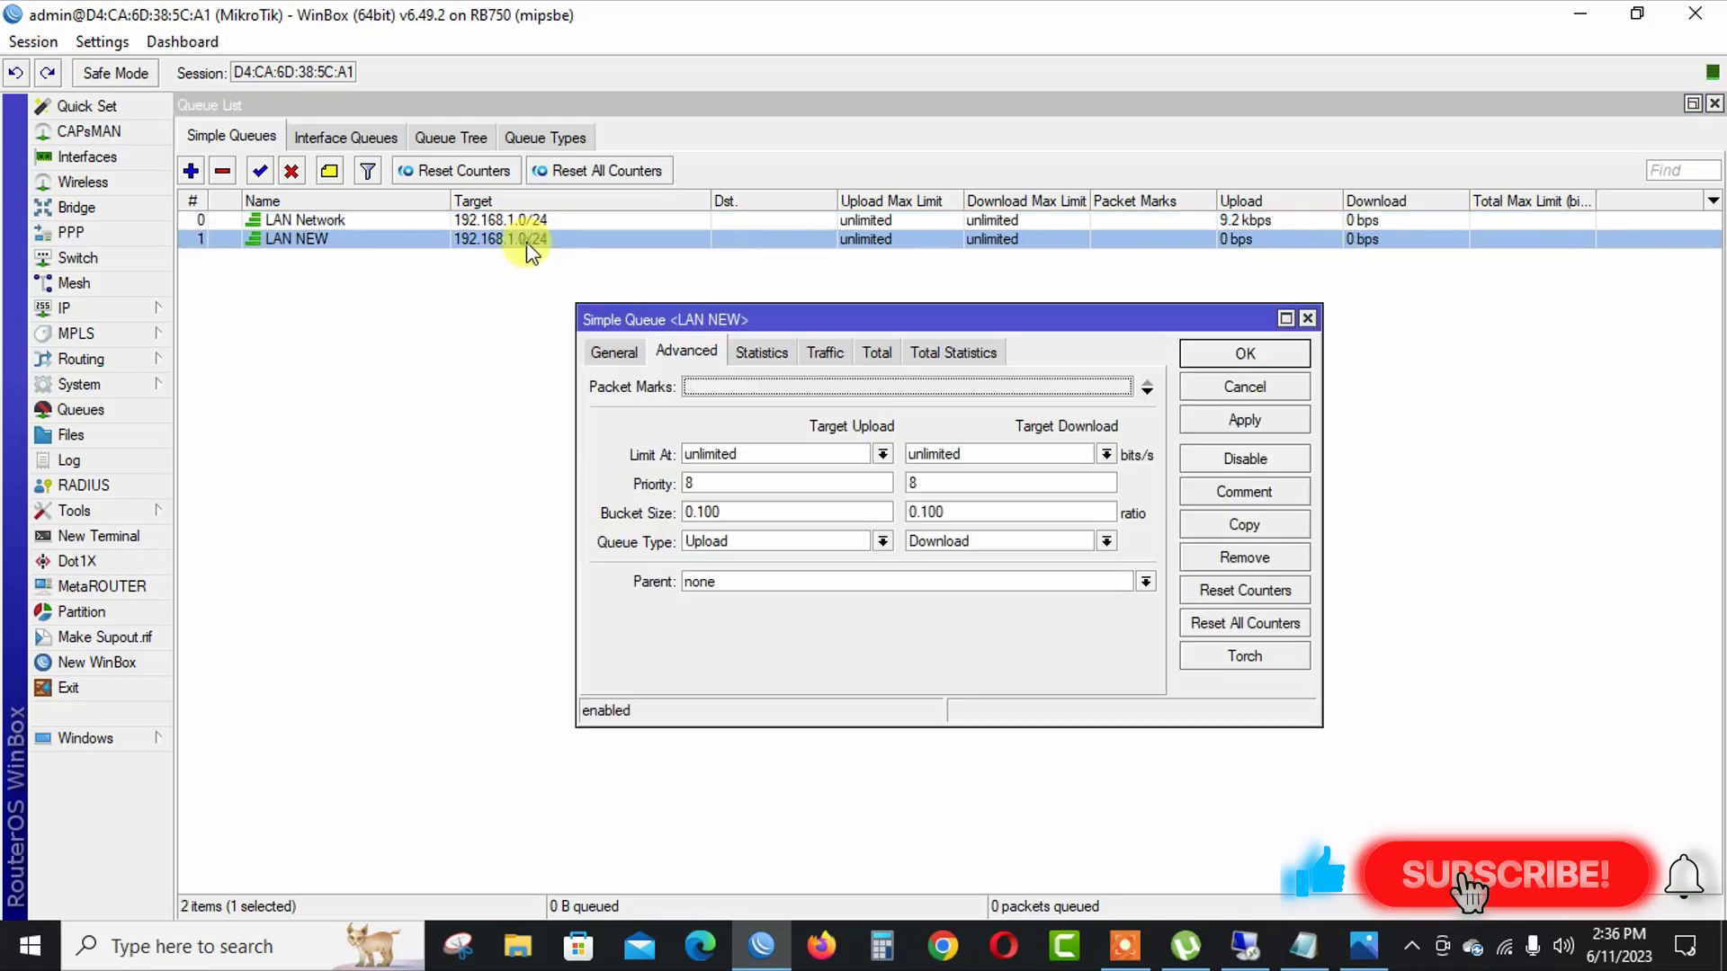
click(613, 352)
click(765, 423)
key(BackSpace)
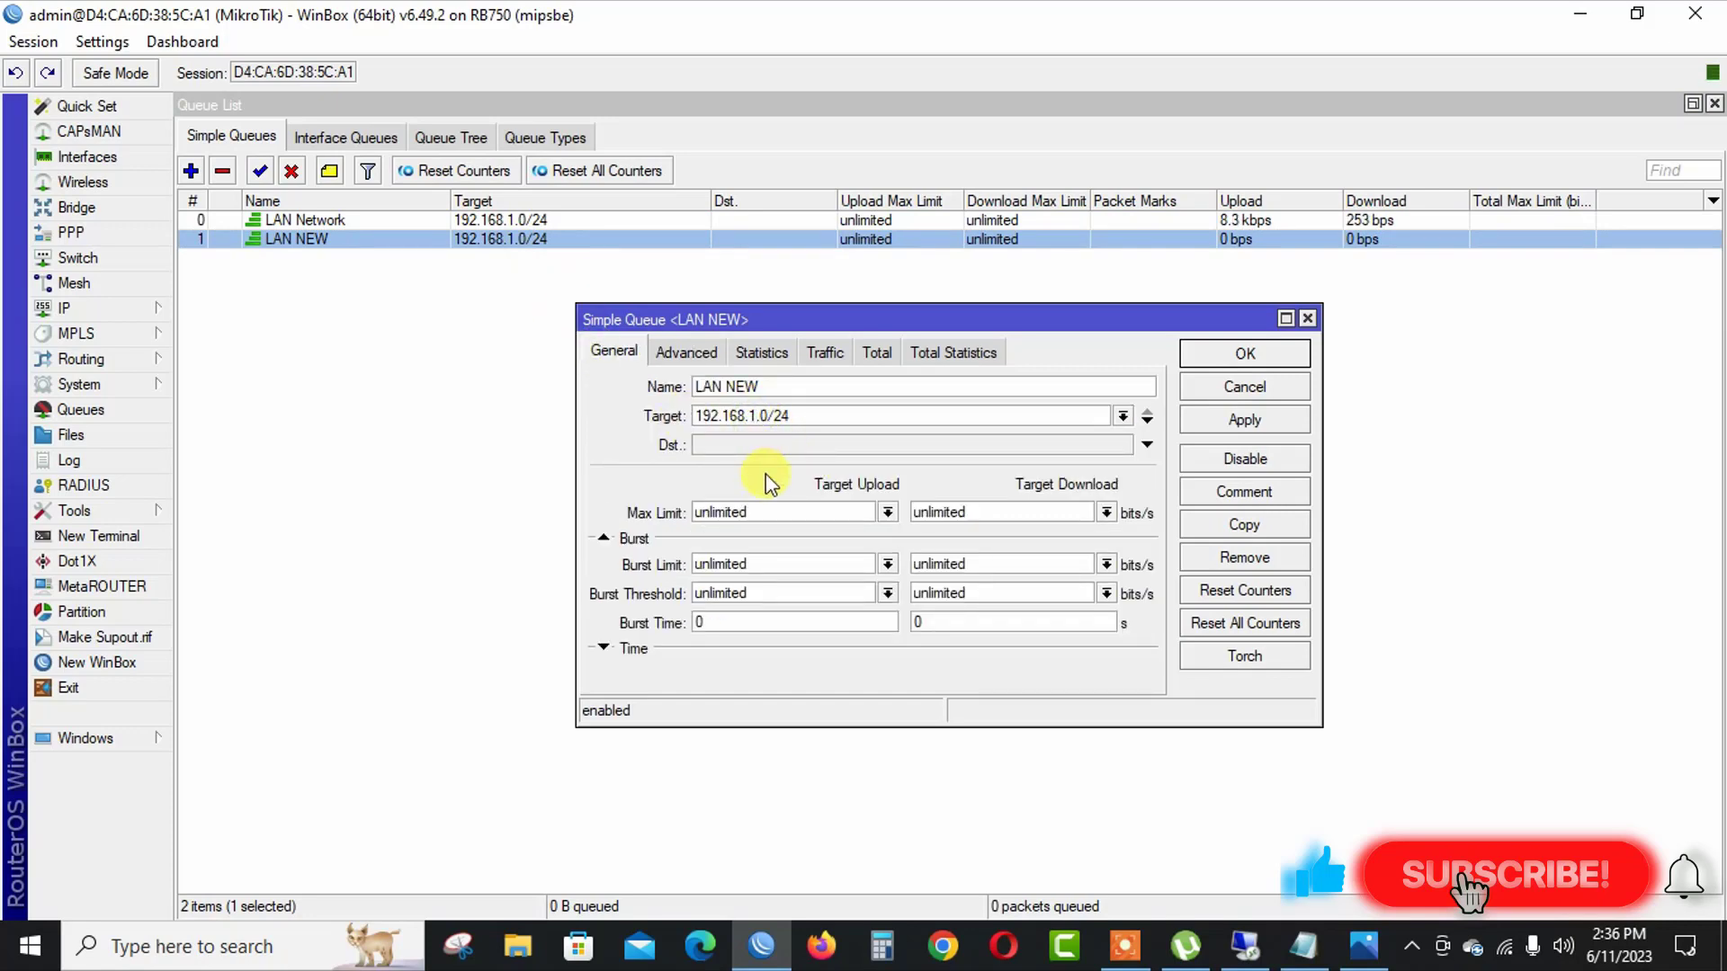
text(2)
key(Return)
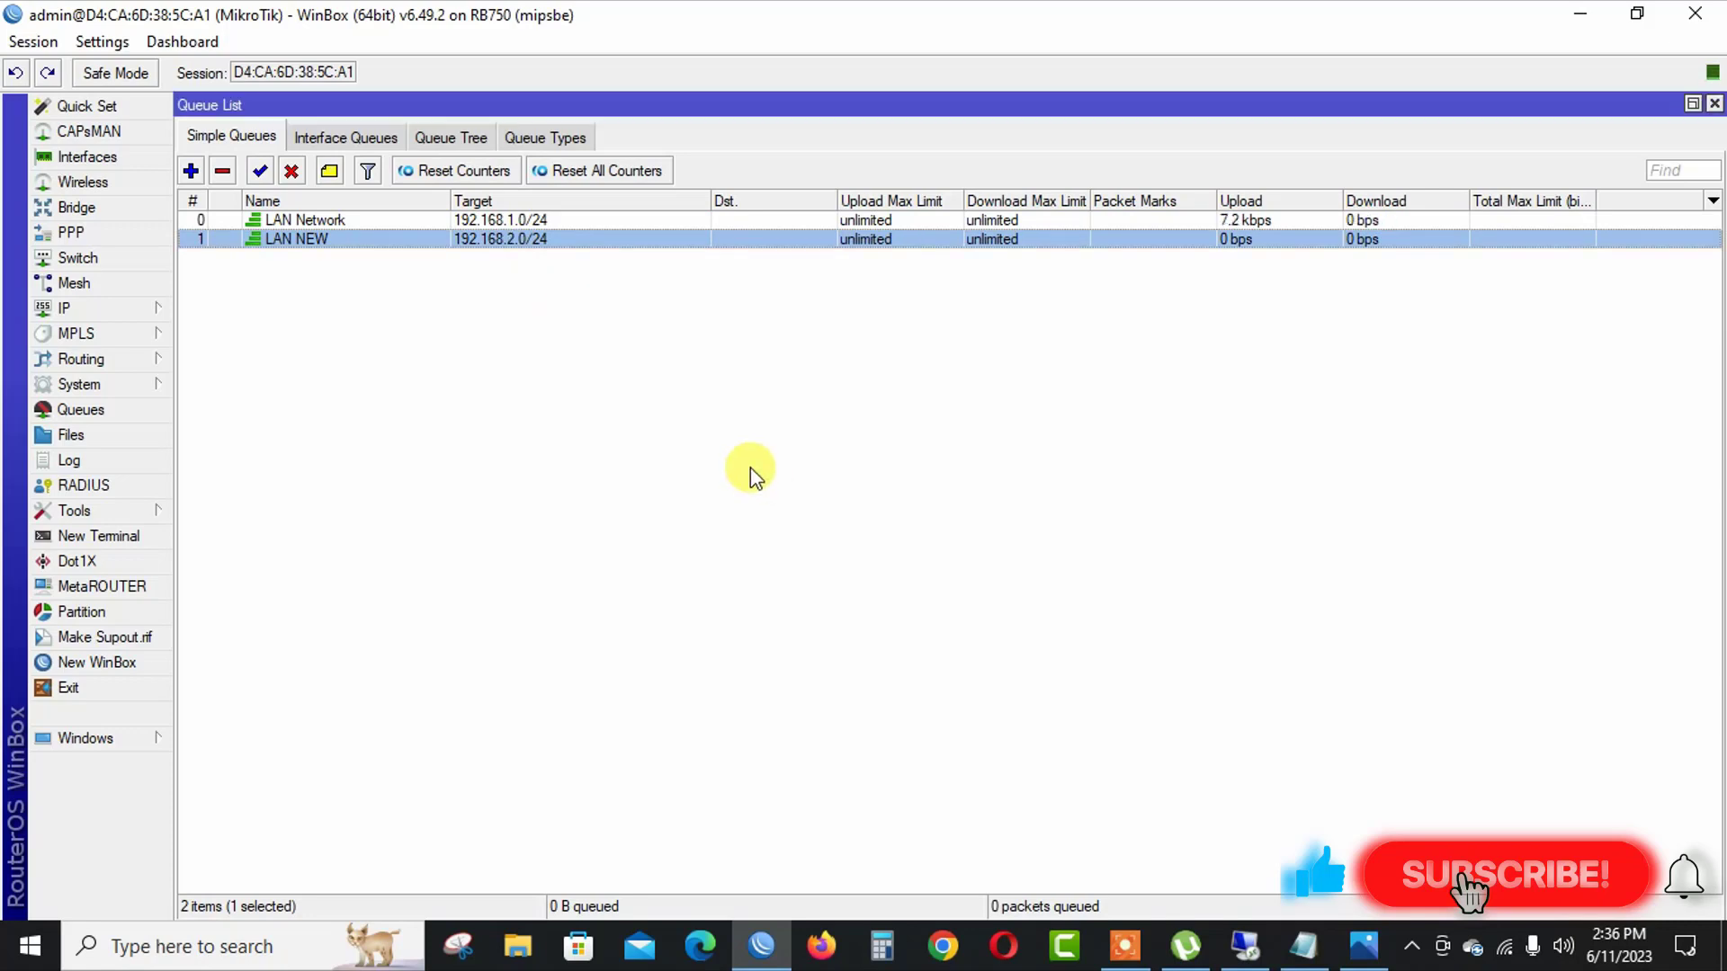
click(551, 221)
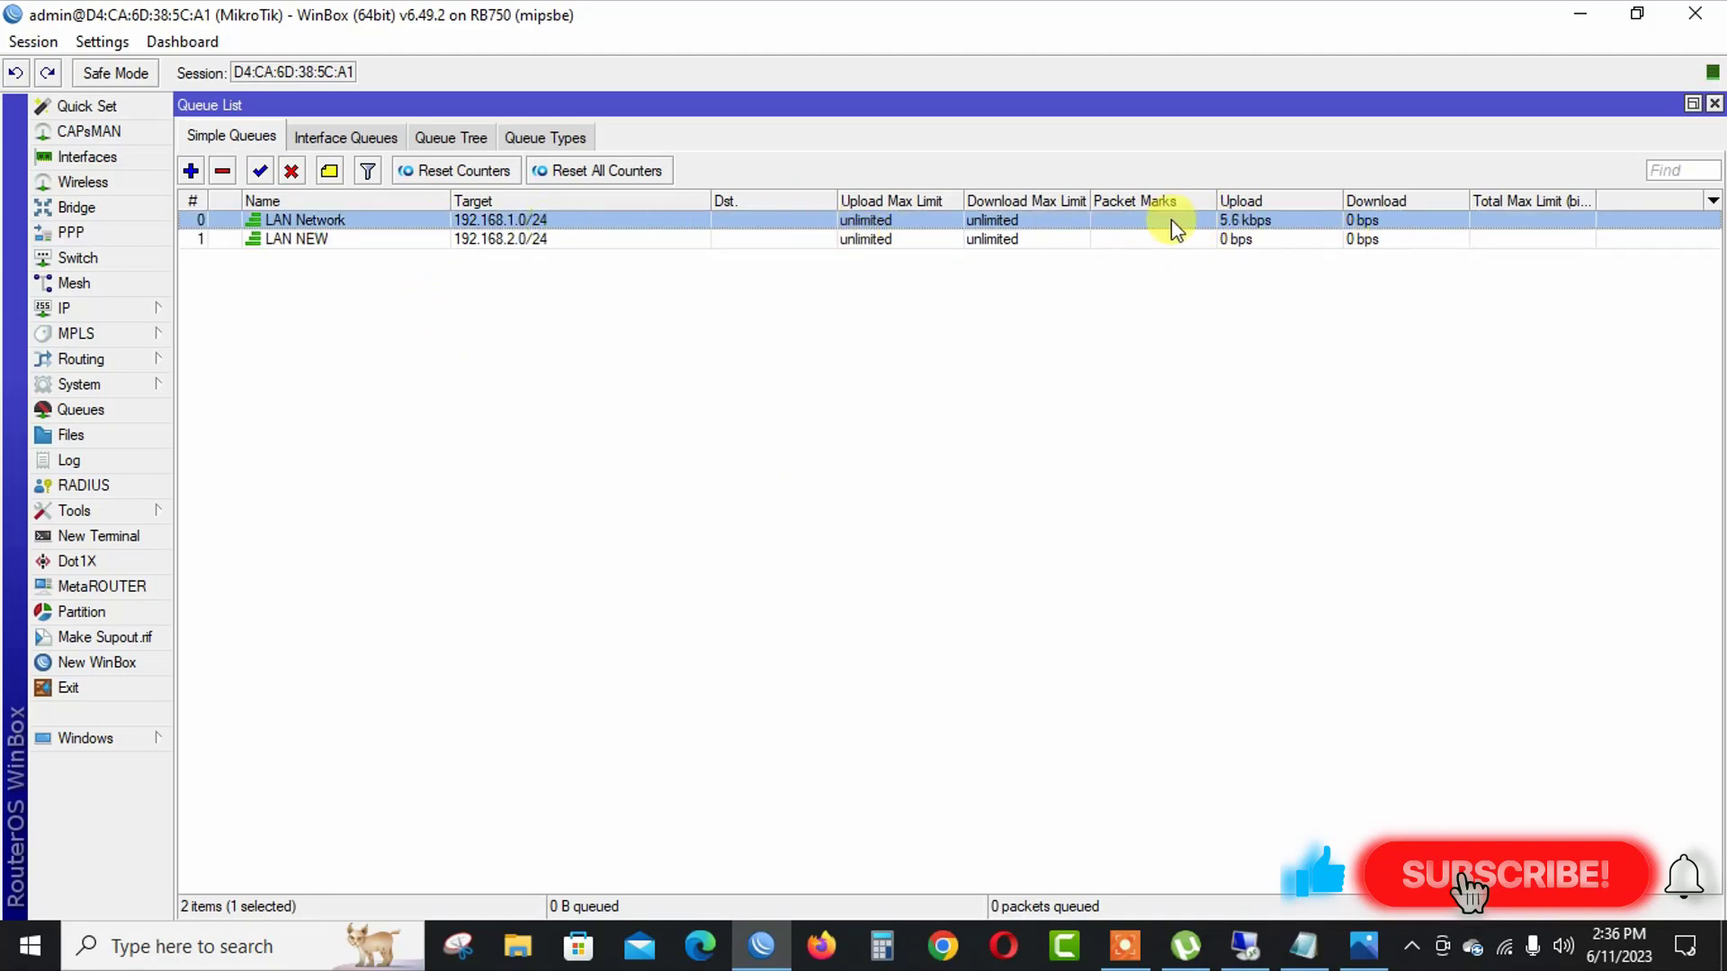
click(288, 239)
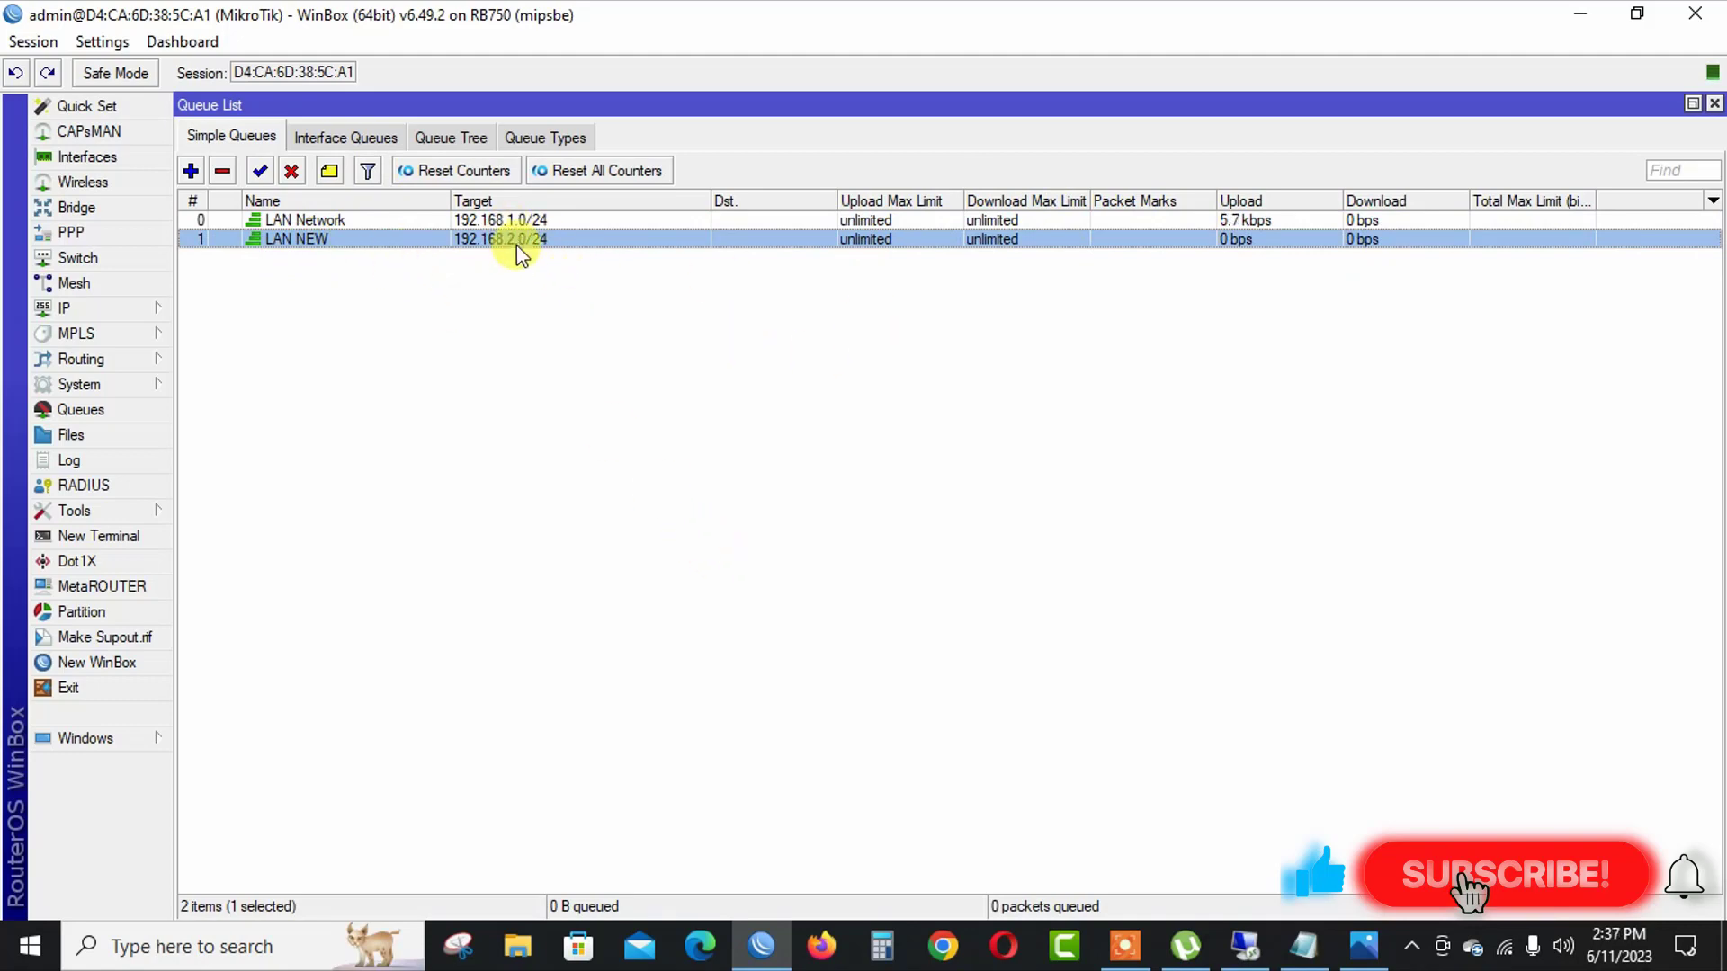
Create a new PCQ queue type named LAN 2 Upload with a rate of 5 and save it.
click(538, 138)
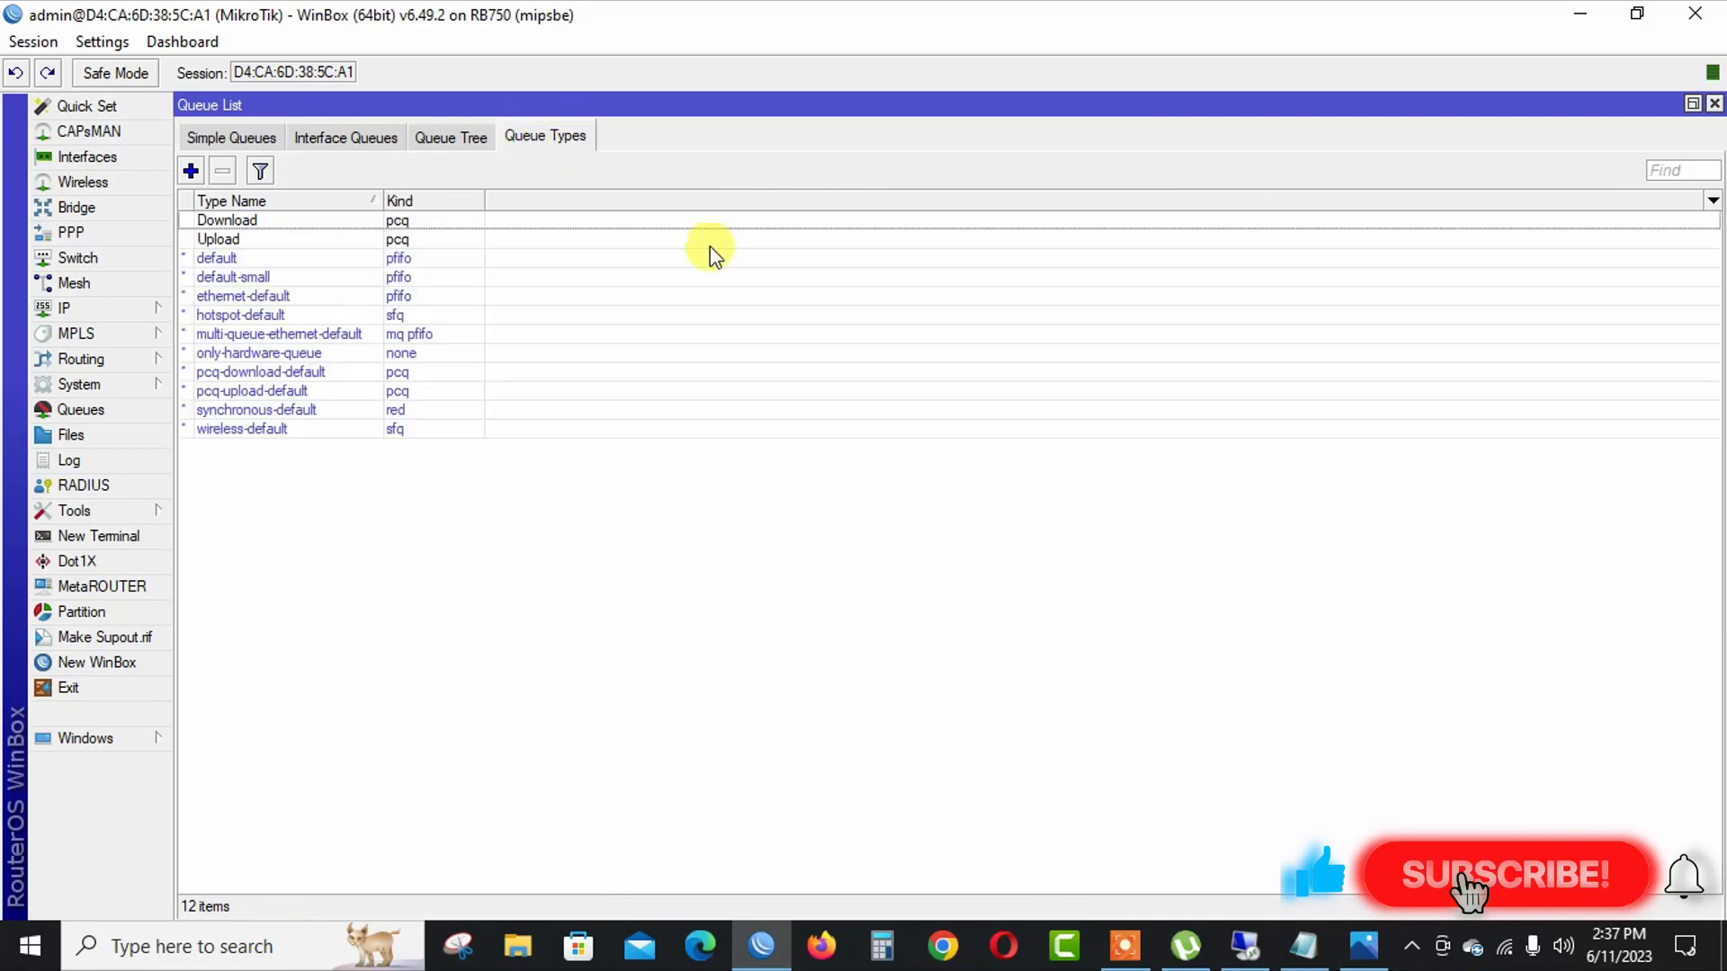
click(185, 170)
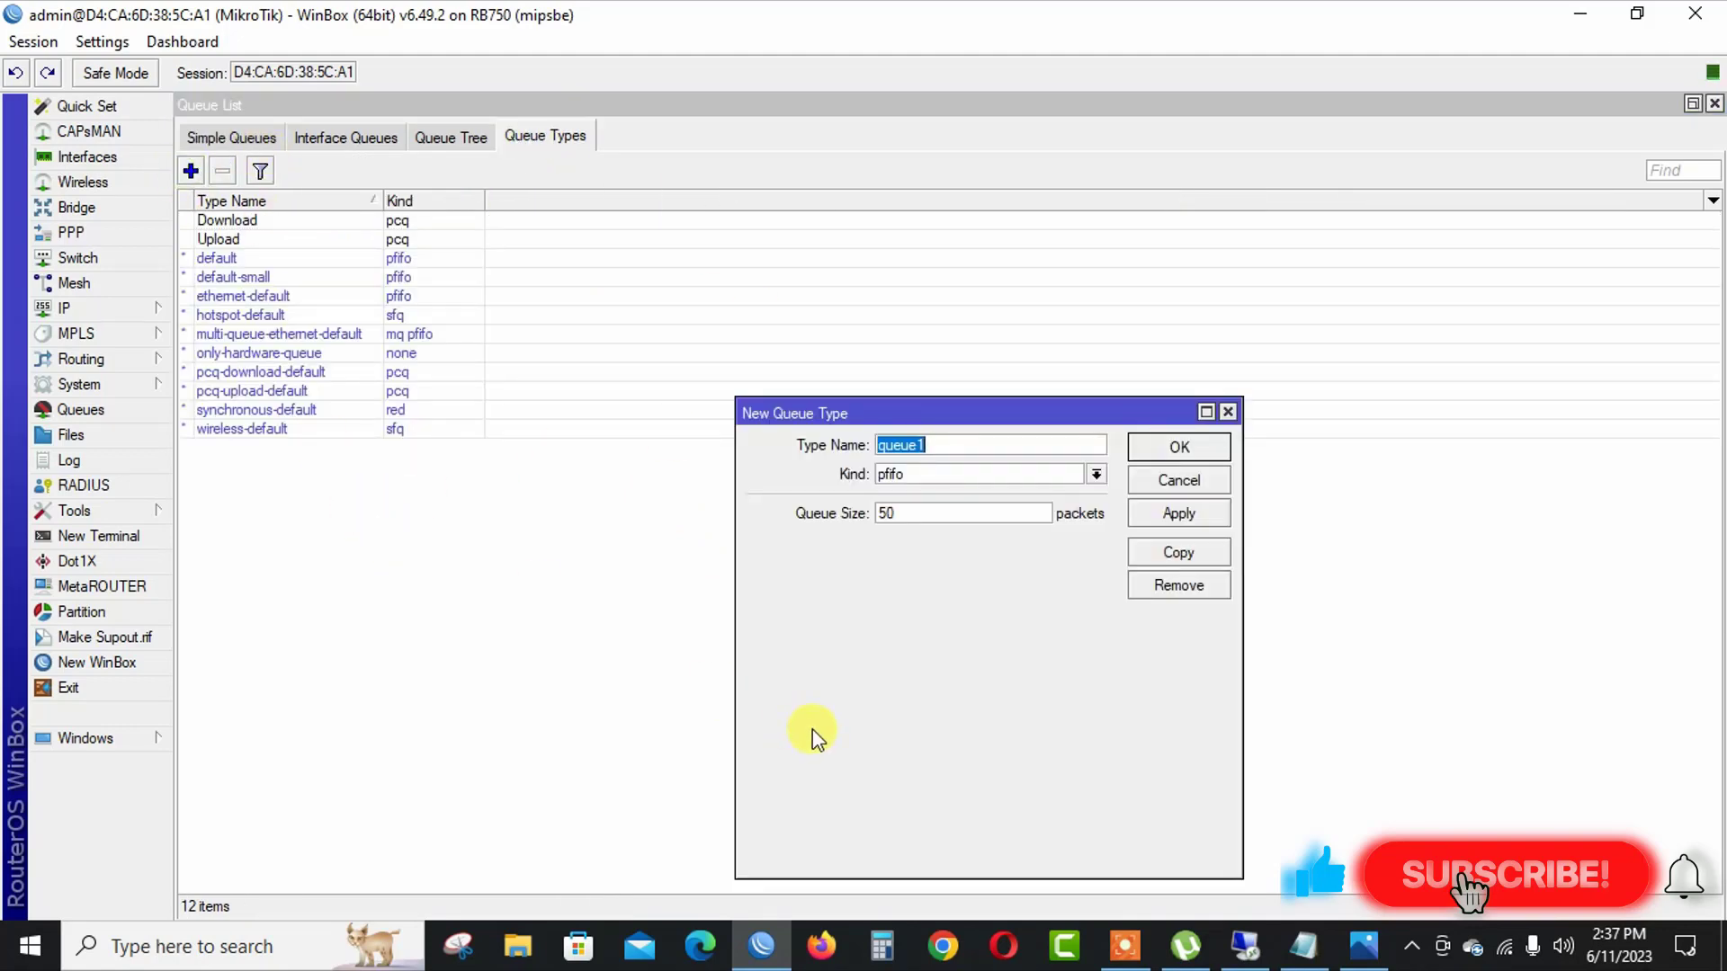
text(LAN 2 Upload)
click(899, 473)
click(908, 545)
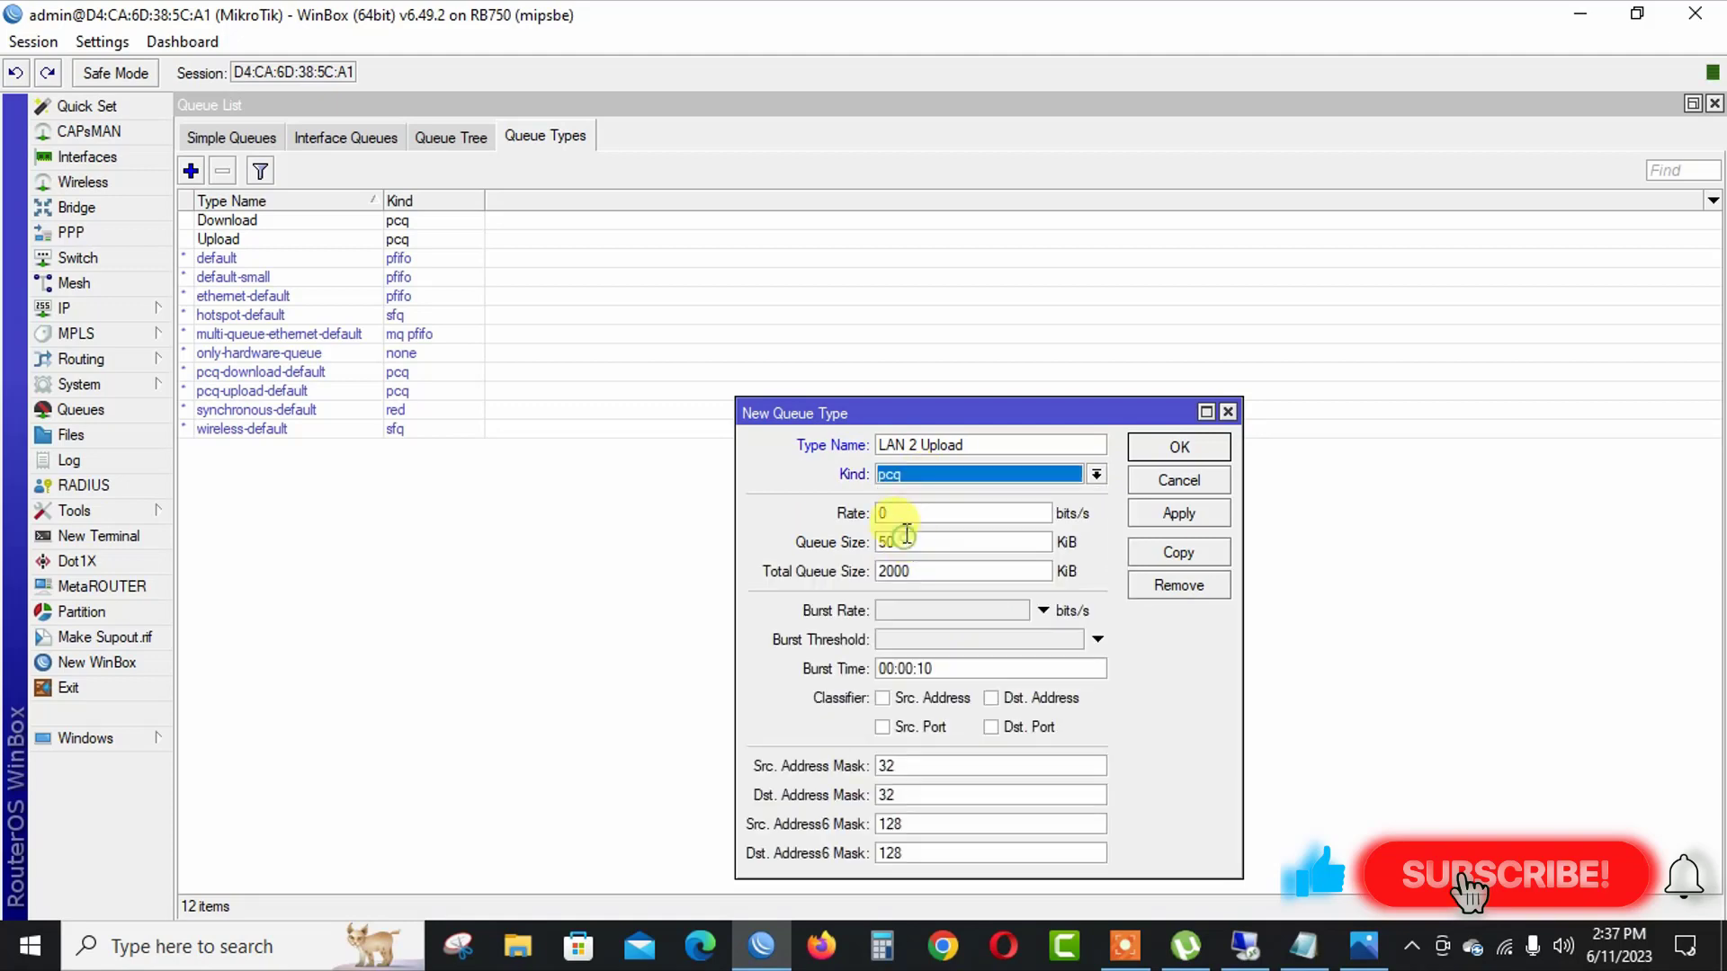
click(910, 511)
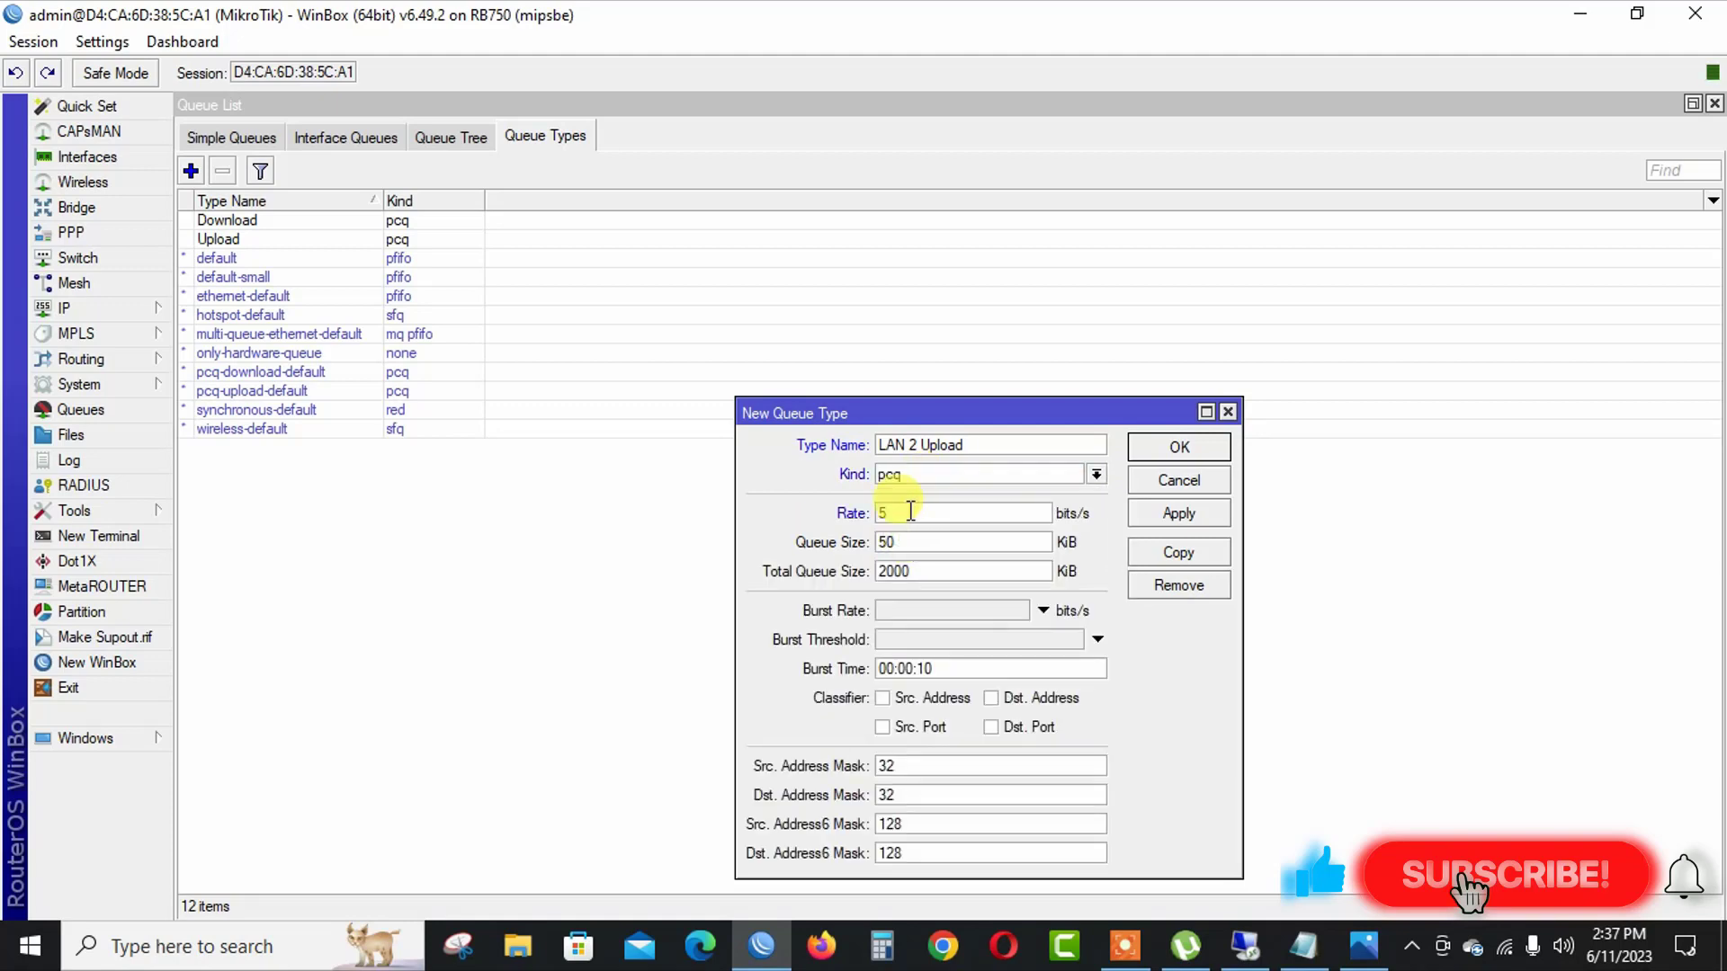
click(1178, 512)
click(1181, 445)
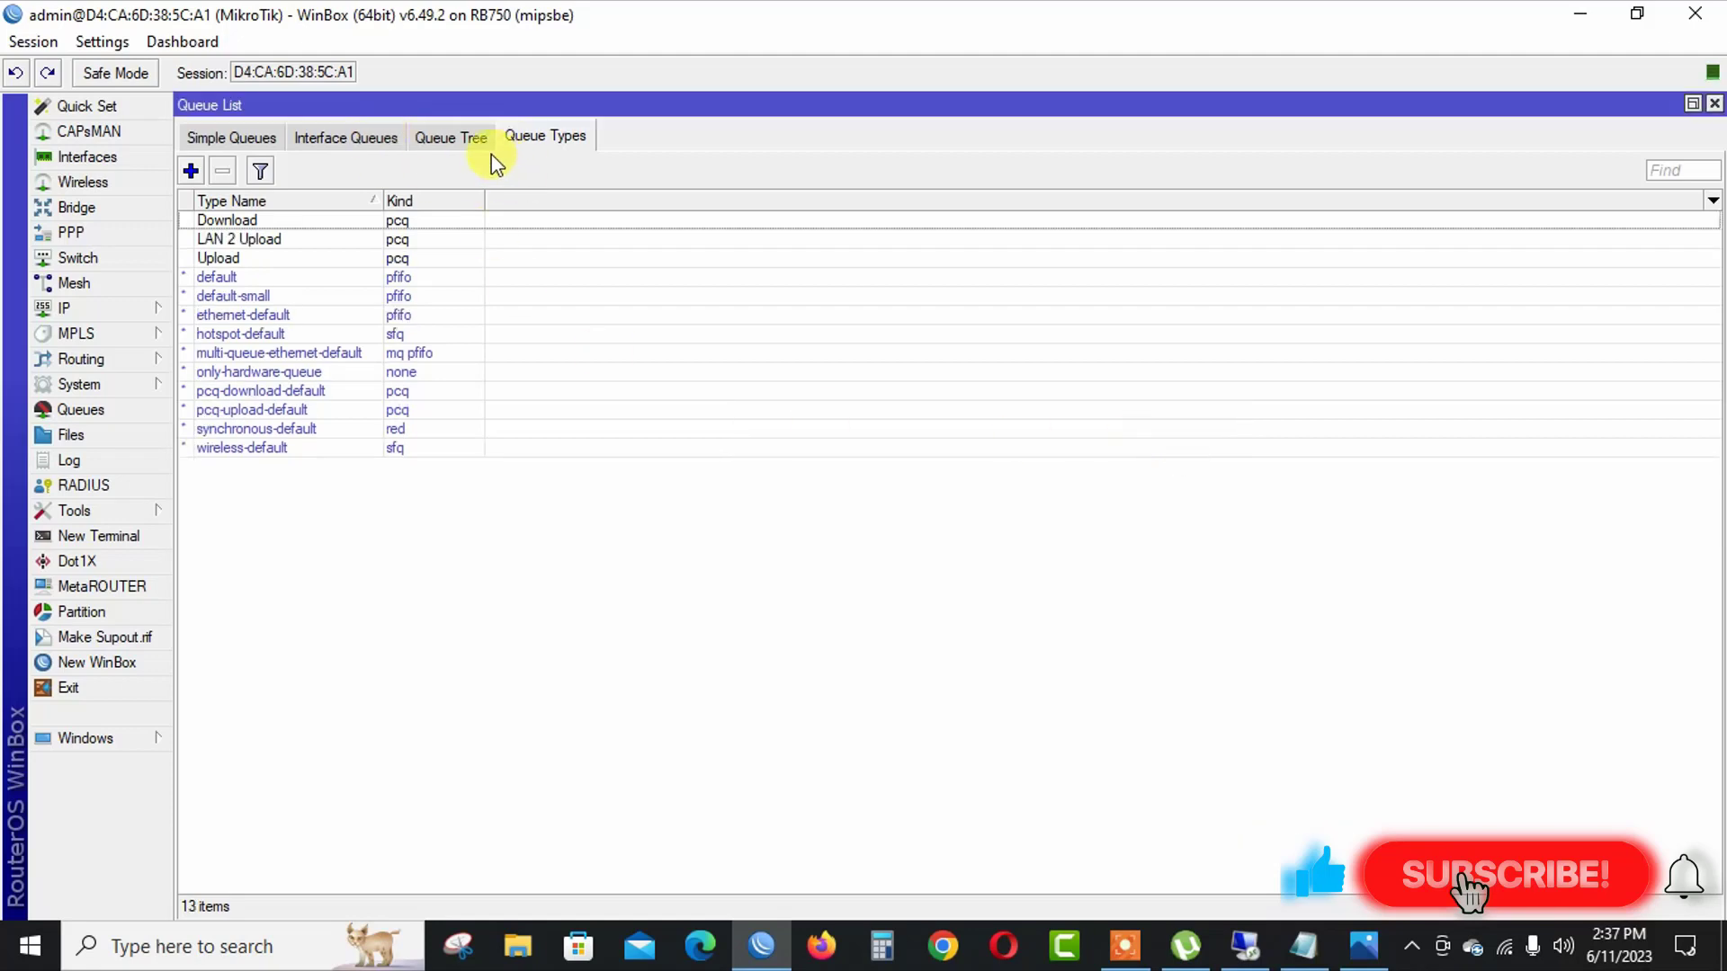
Create a new PCQ queue type named LAN 2 Download with a rate of 5M and save it.
click(191, 170)
text(LAN)
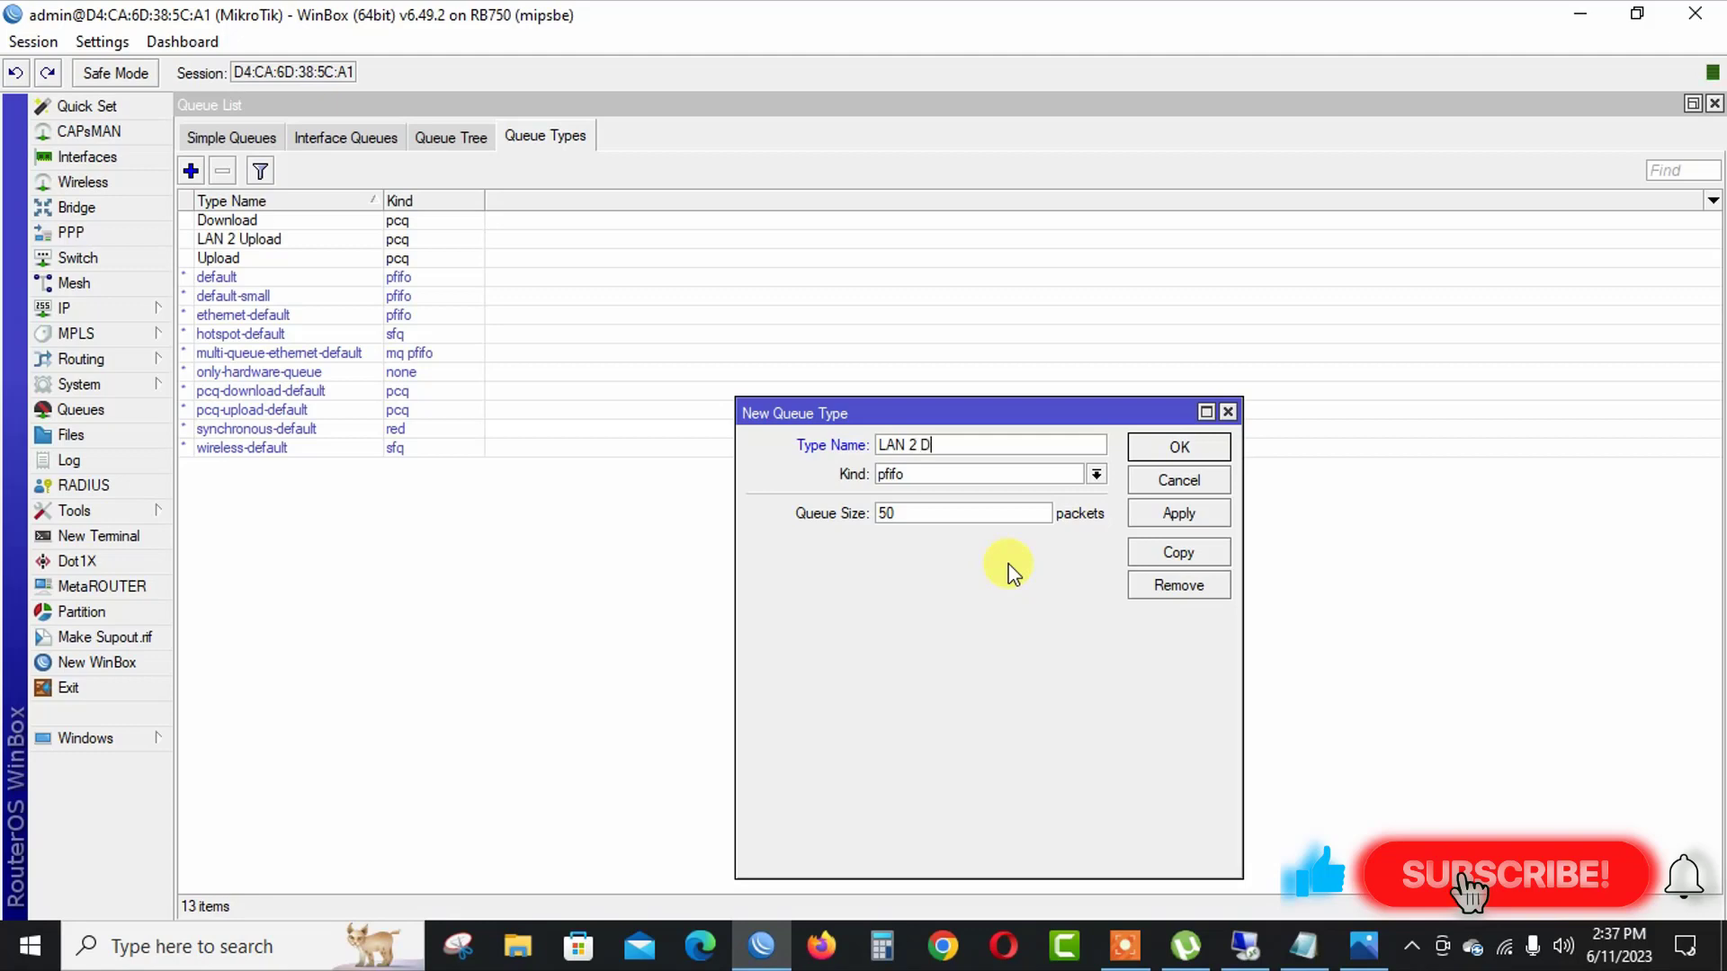
text(2 Download)
click(978, 484)
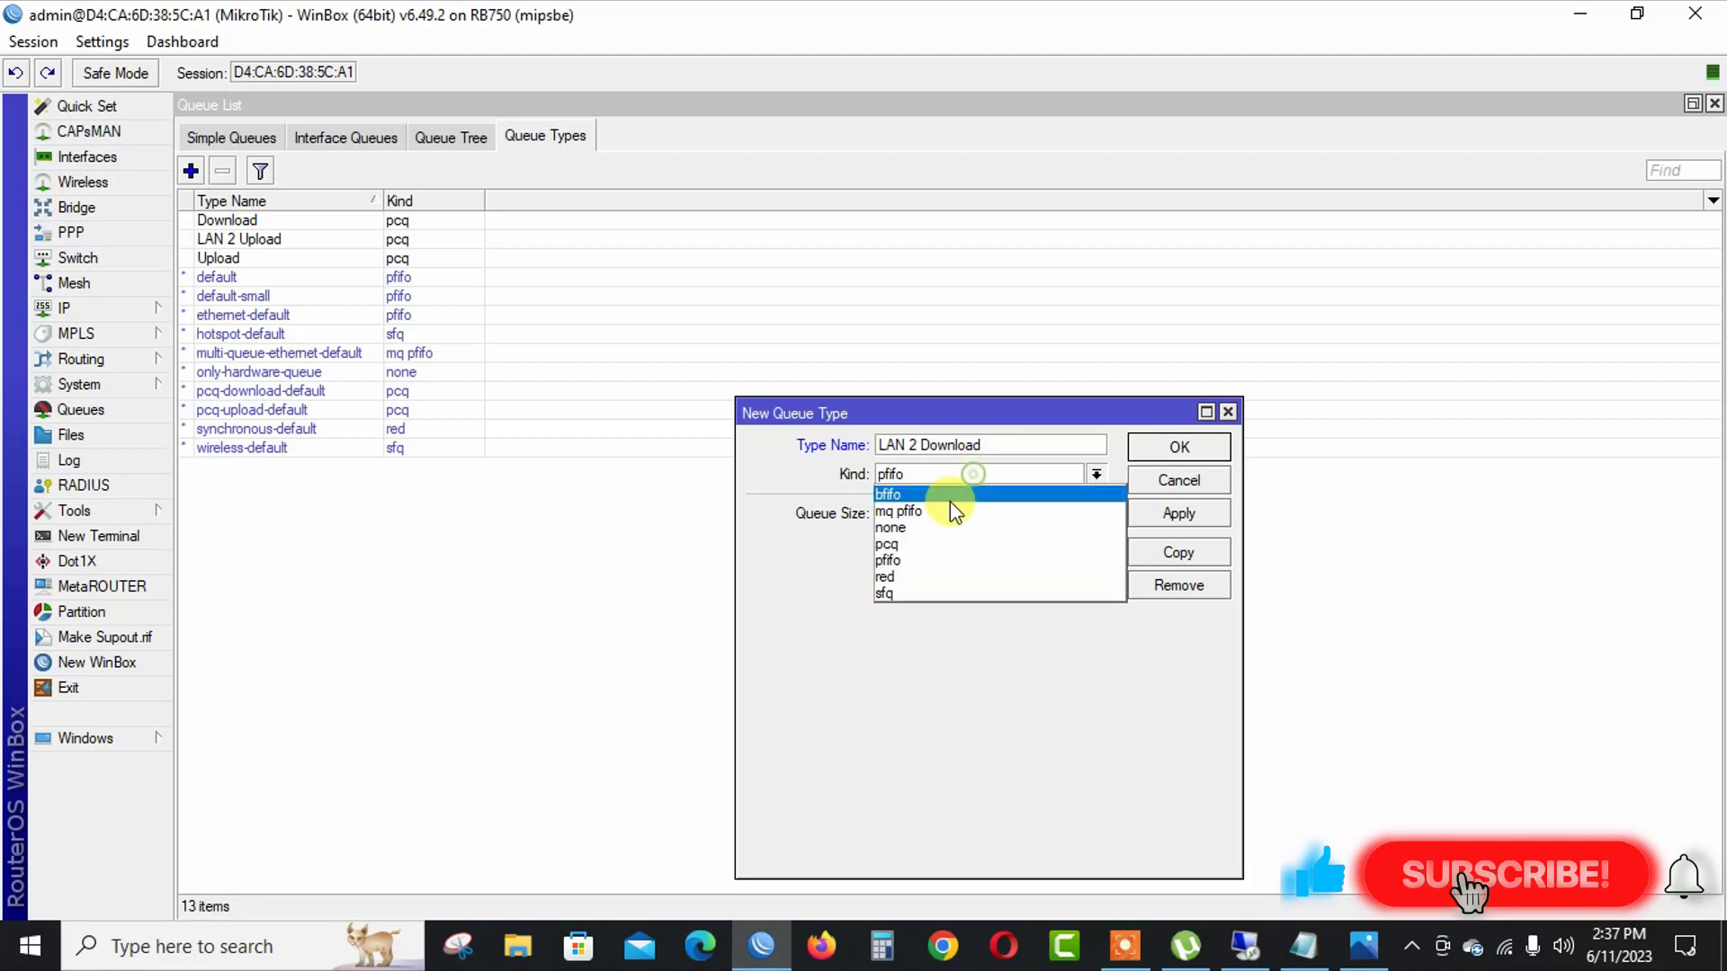
click(956, 538)
click(936, 513)
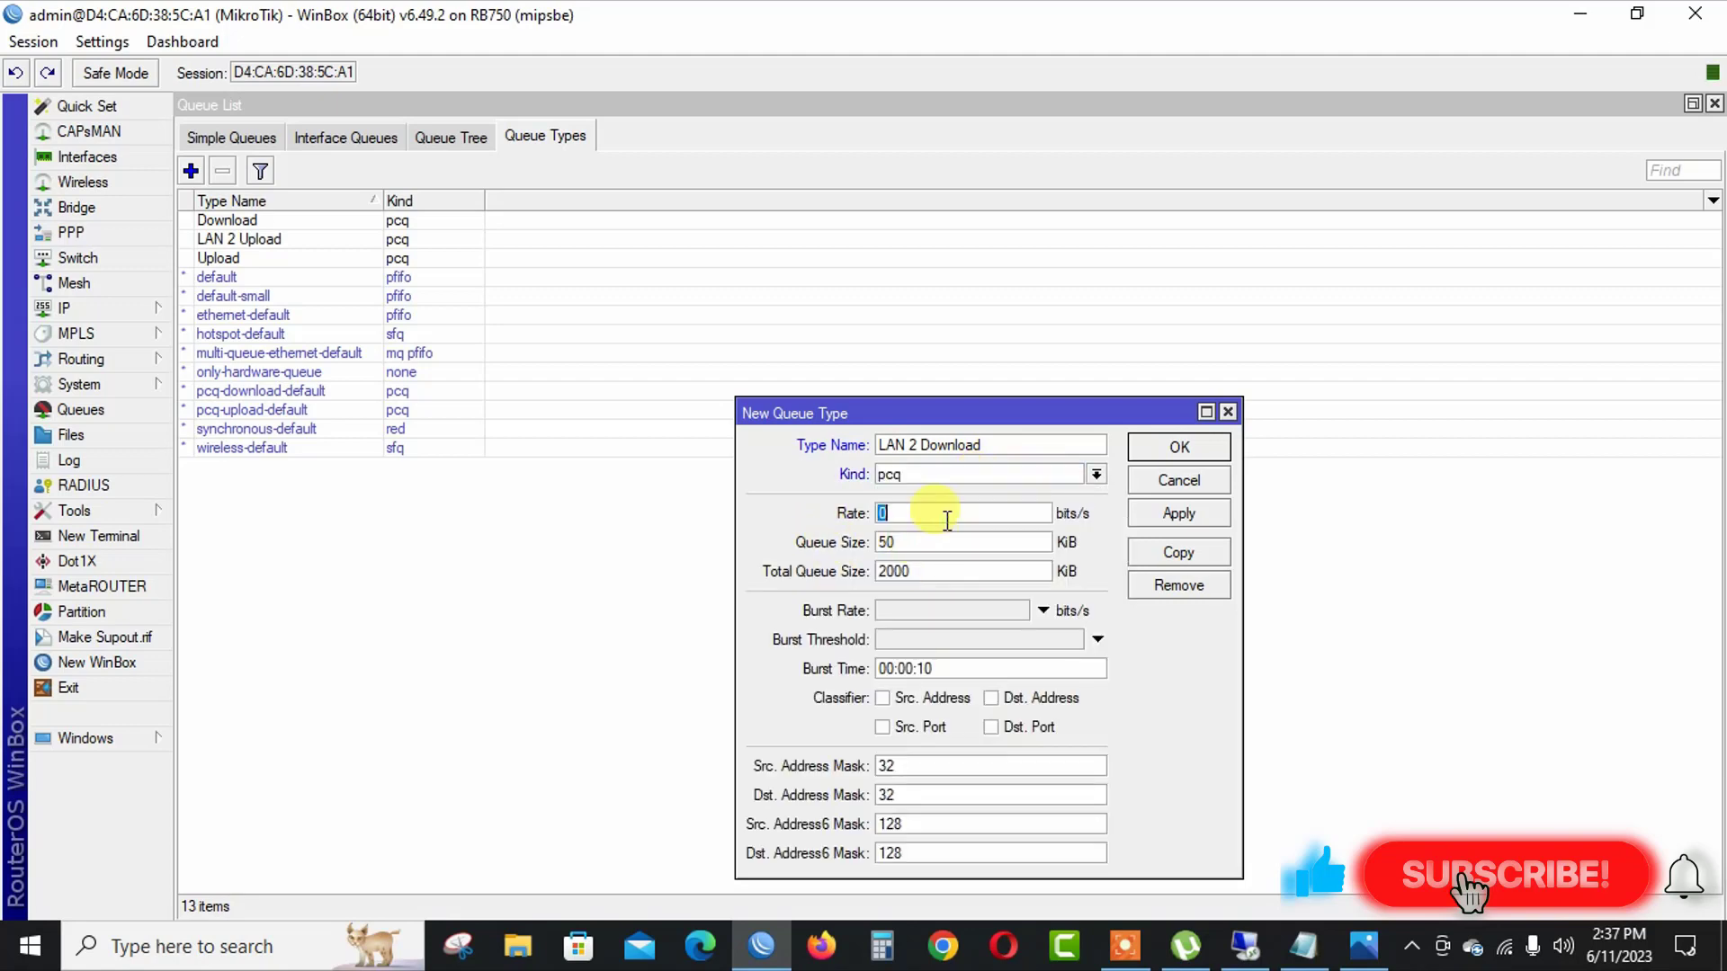
text(5M)
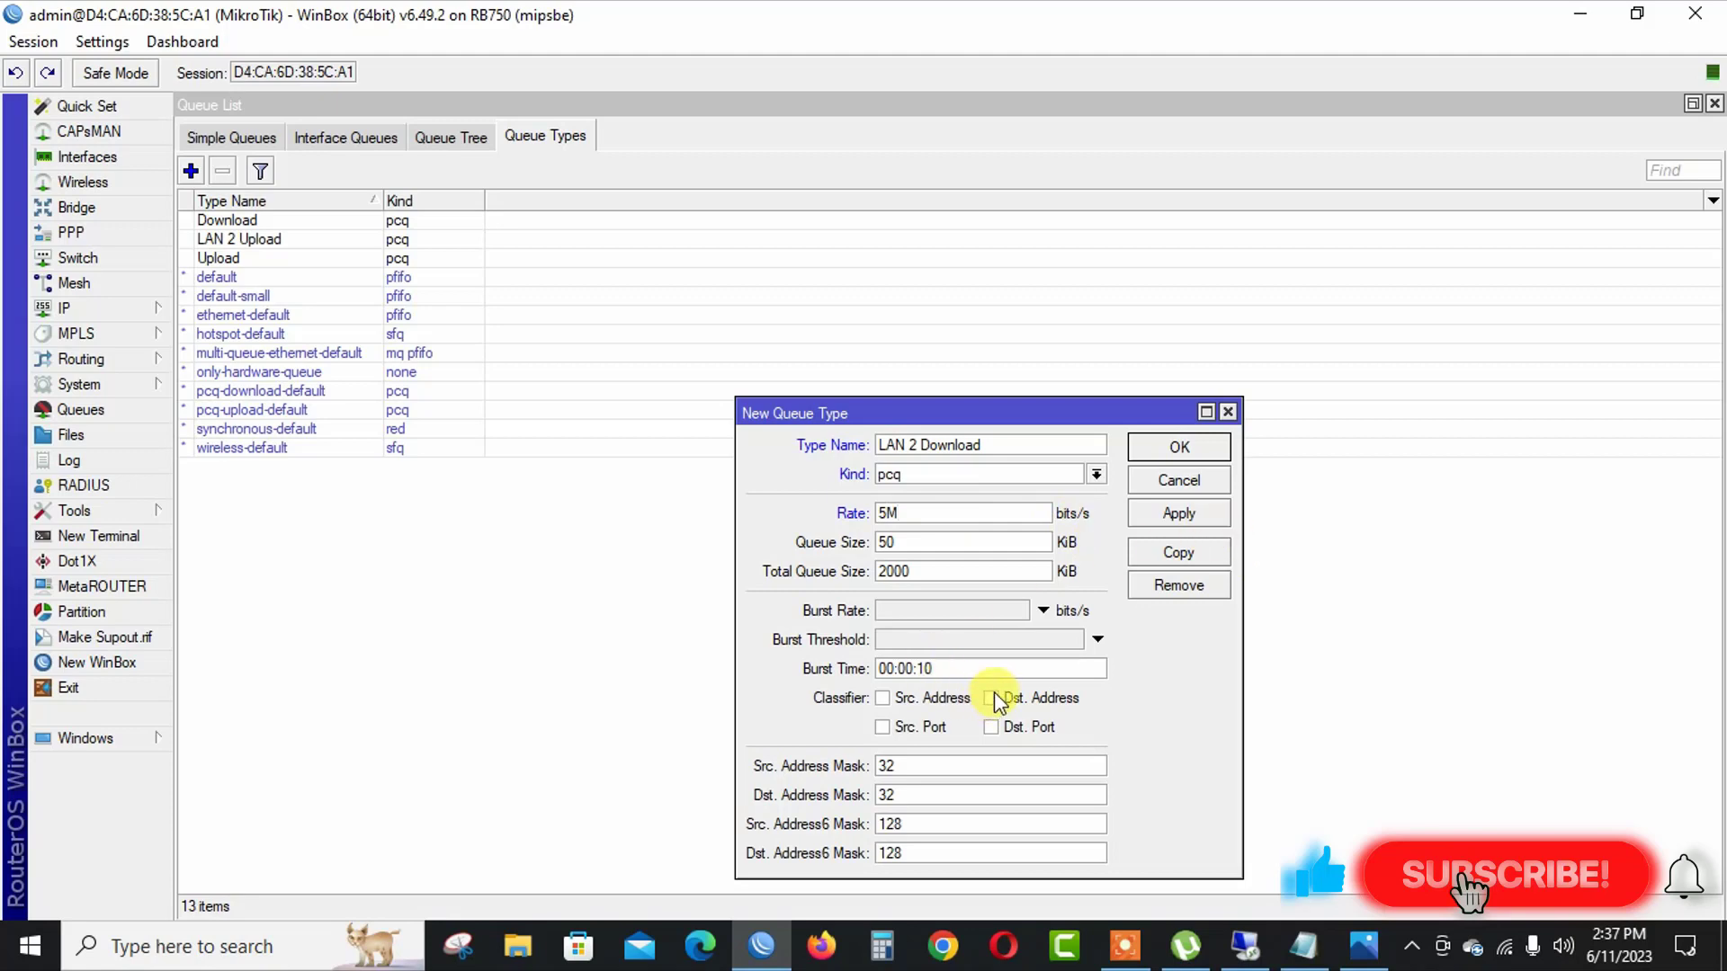
click(1183, 511)
click(1183, 446)
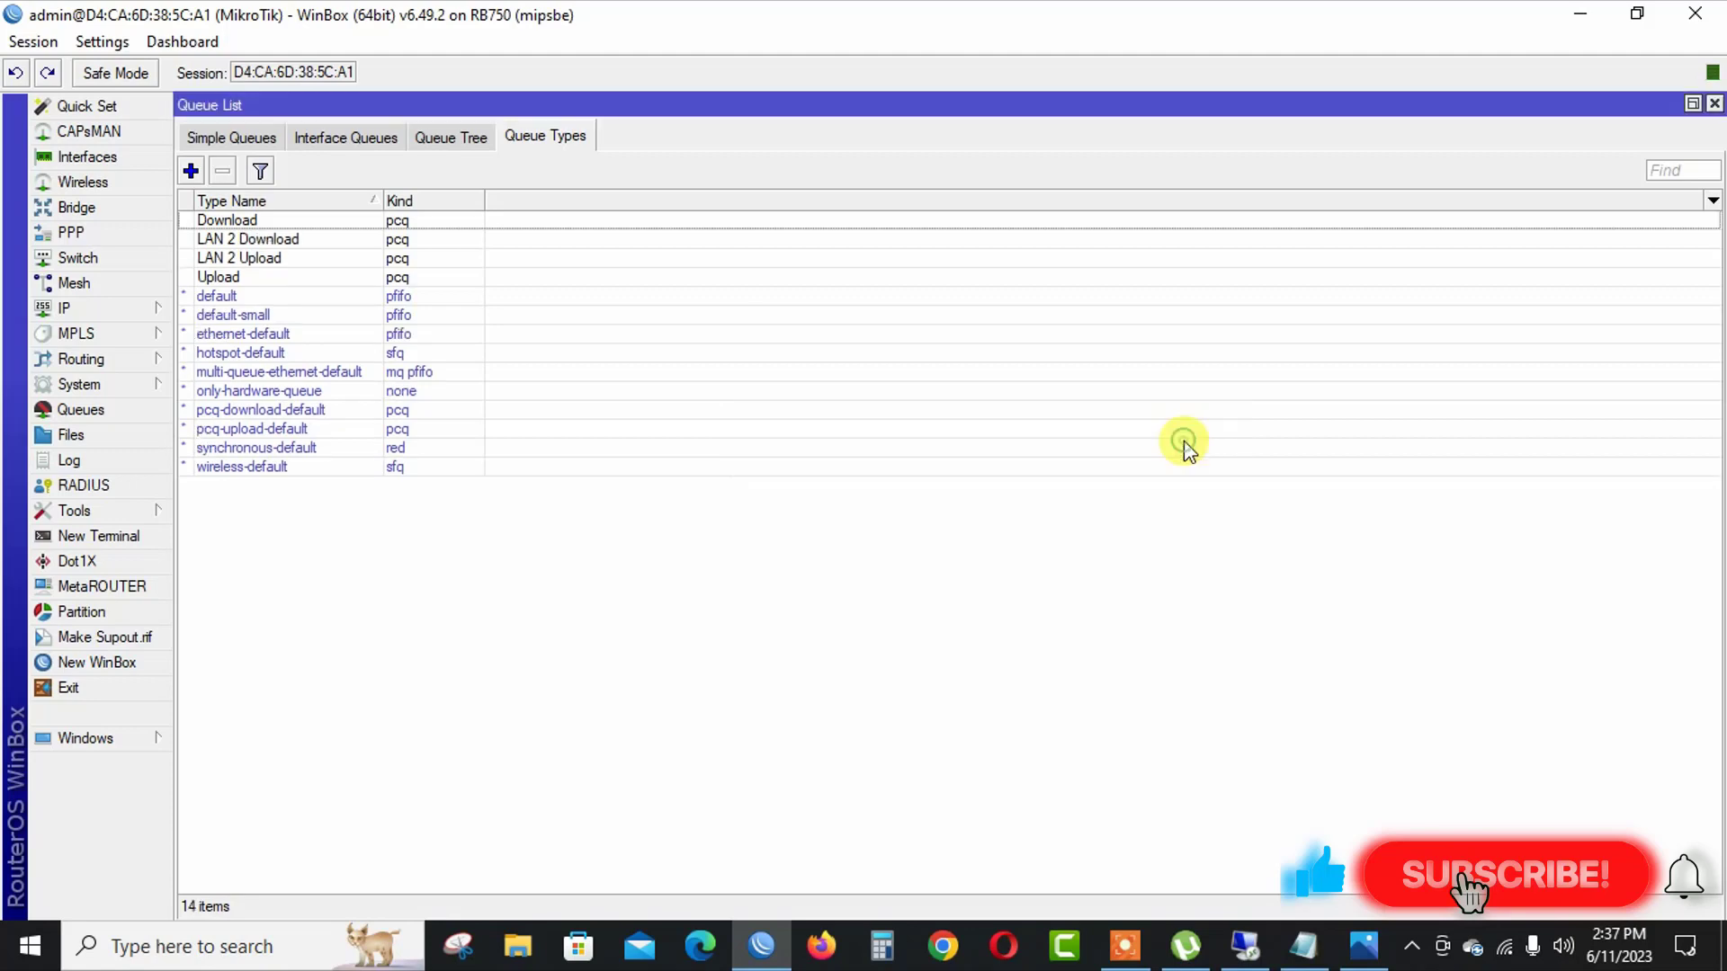
click(270, 237)
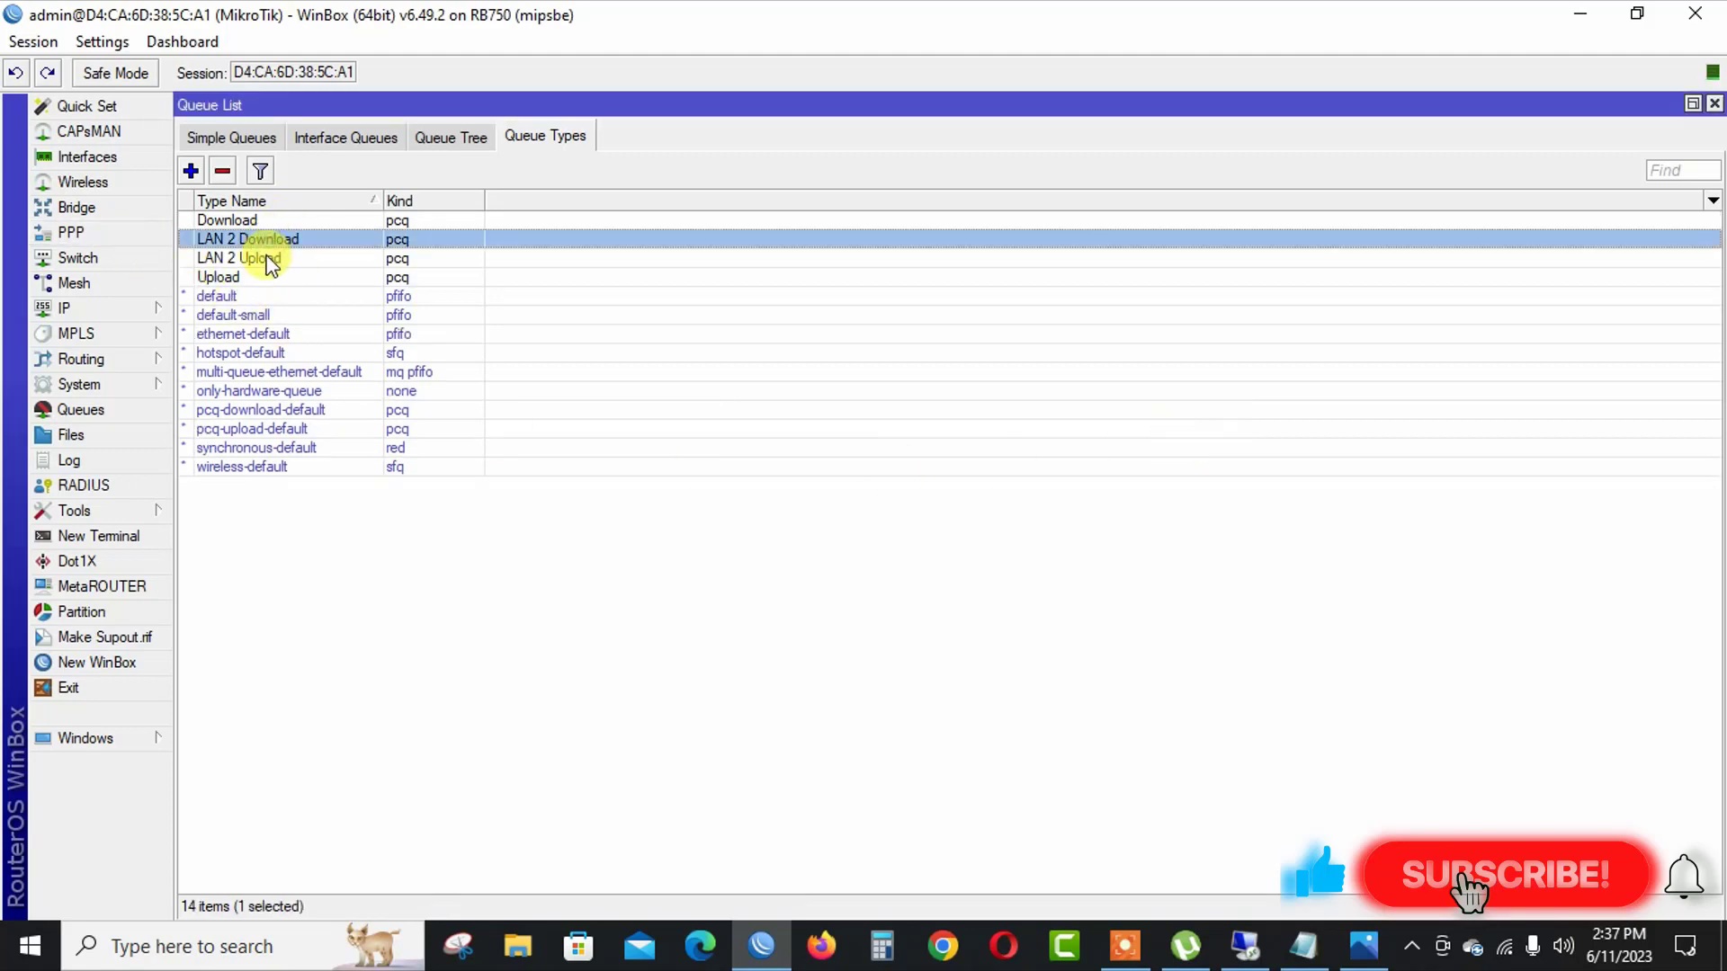
click(267, 259)
click(273, 233)
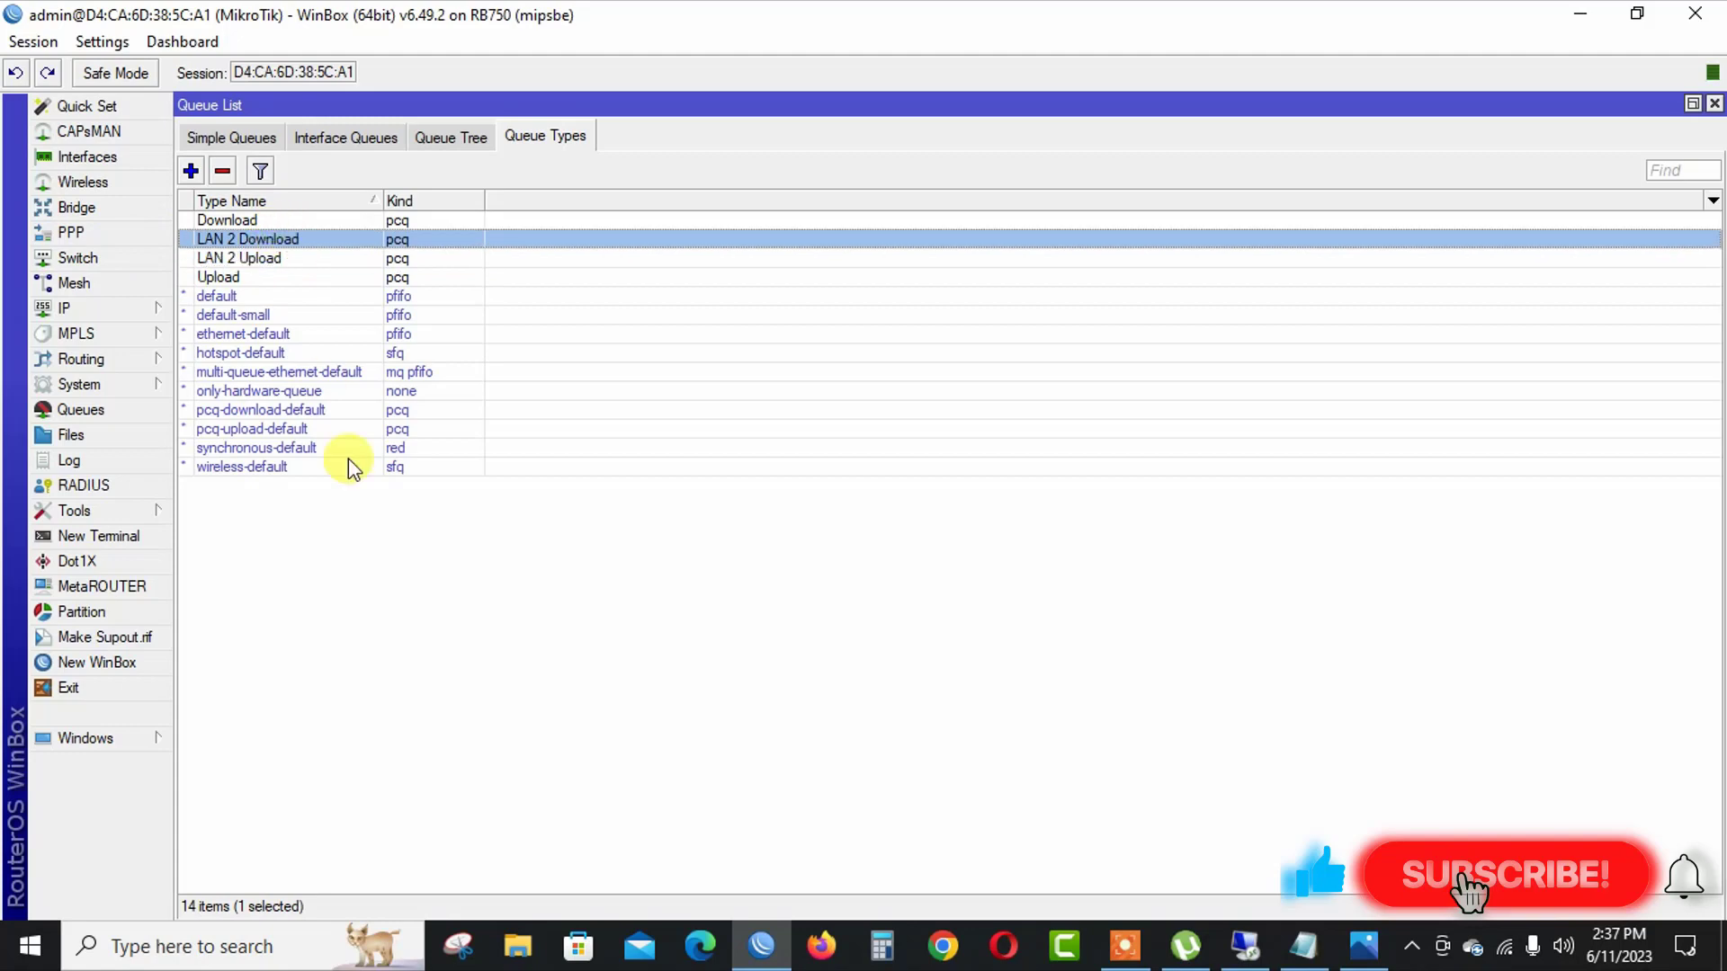
Set the LAN NEW queue's upload queue type to LAN 2 Upload and download queue type to LAN 2 Download, then save.
click(199, 133)
double_click(351, 239)
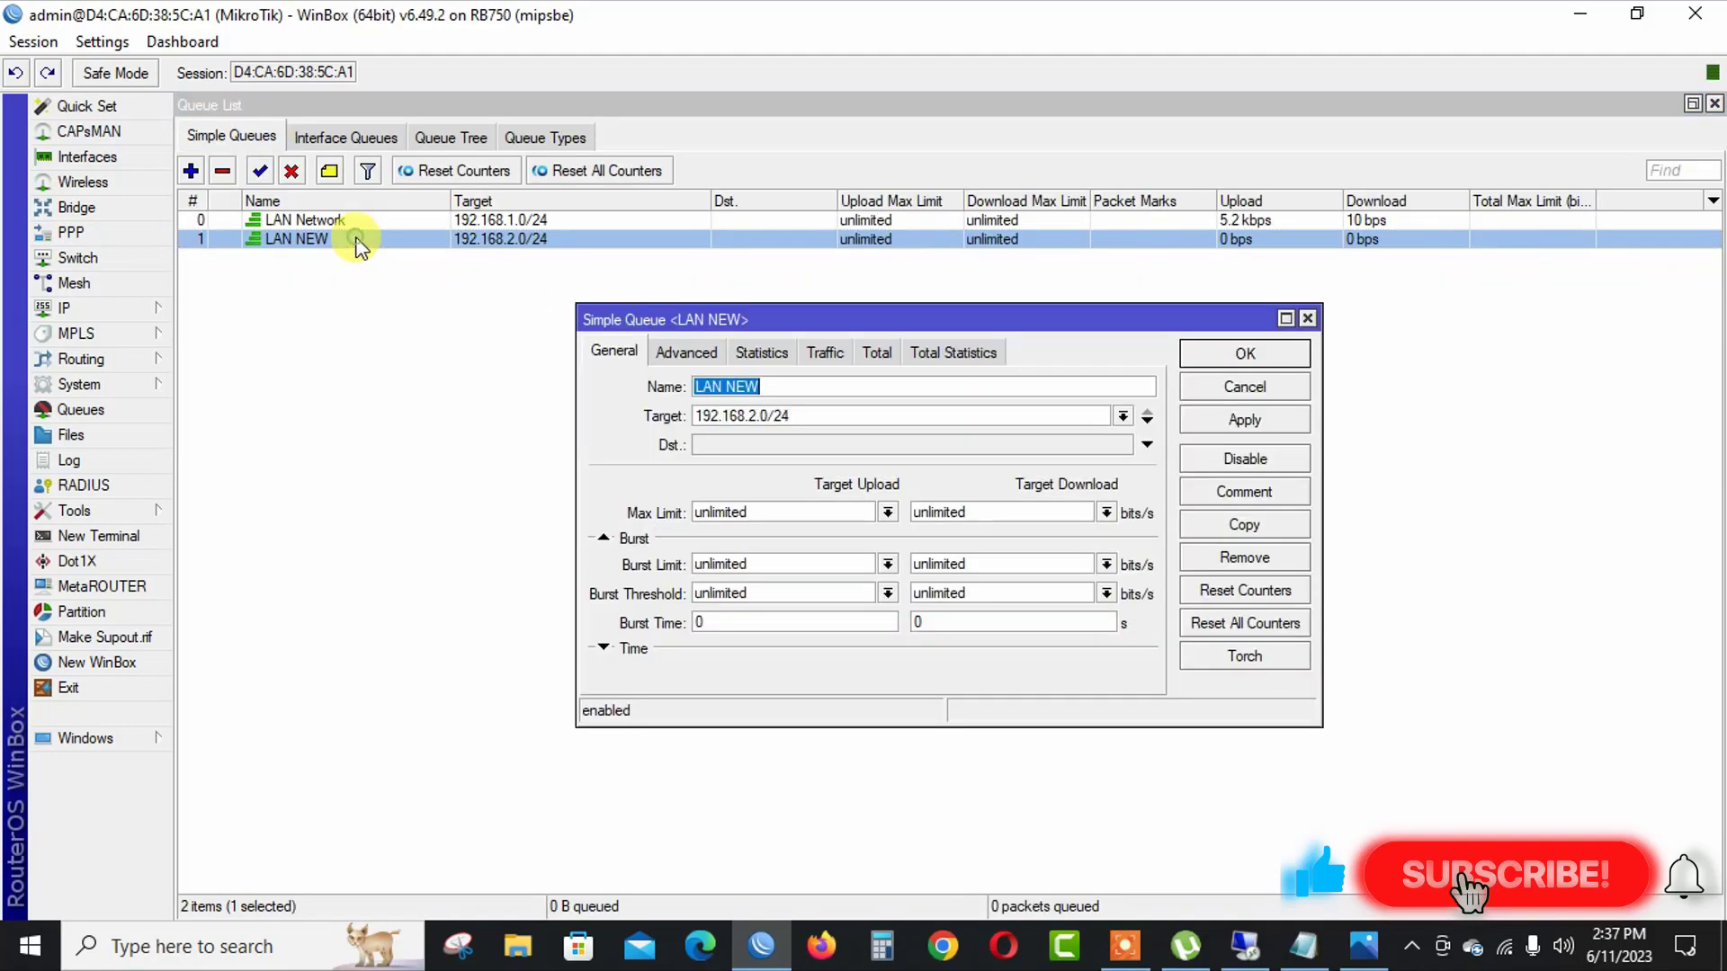
click(675, 355)
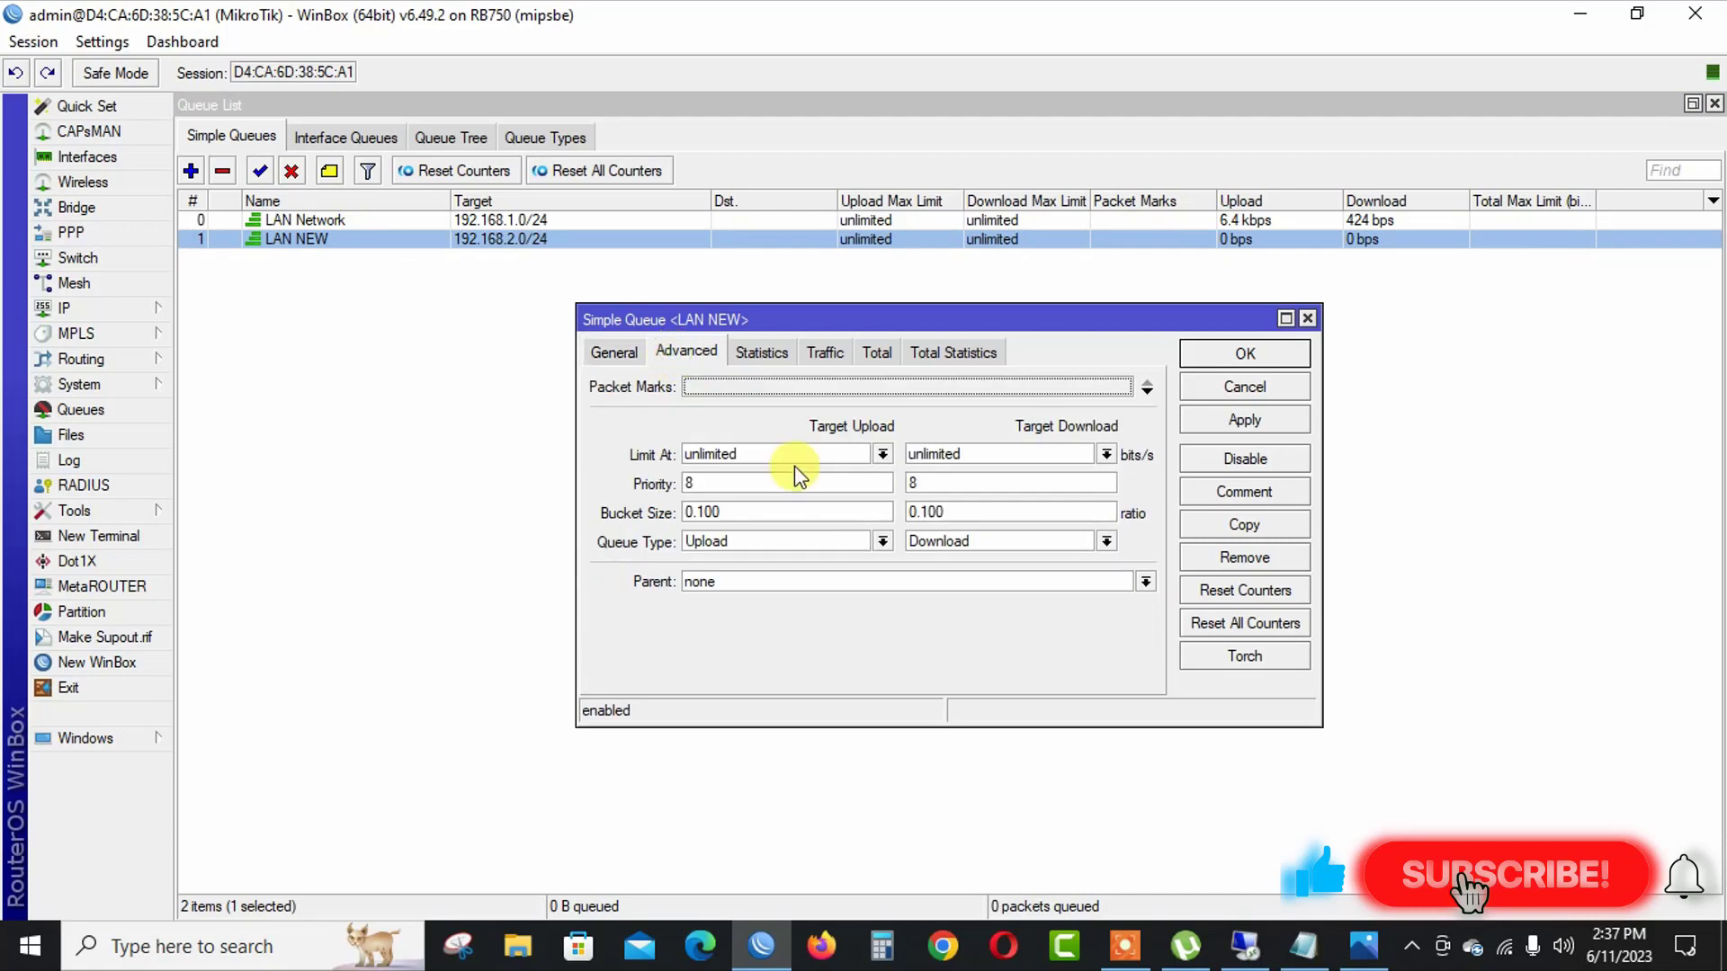
click(882, 541)
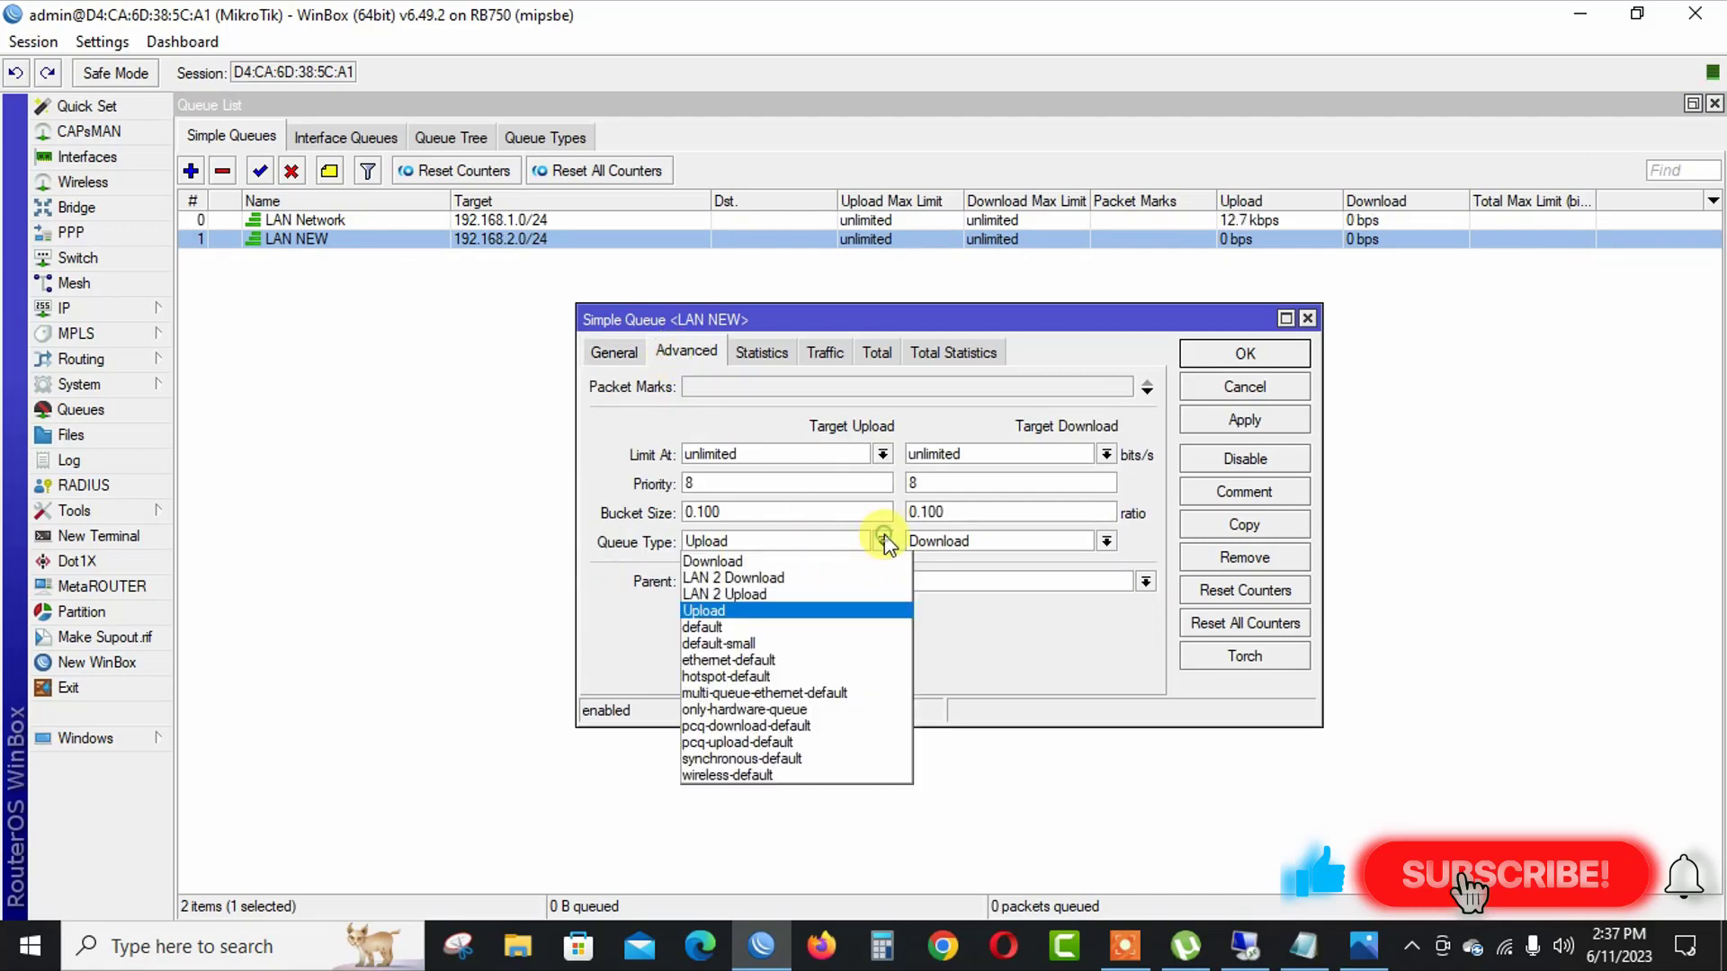
click(791, 594)
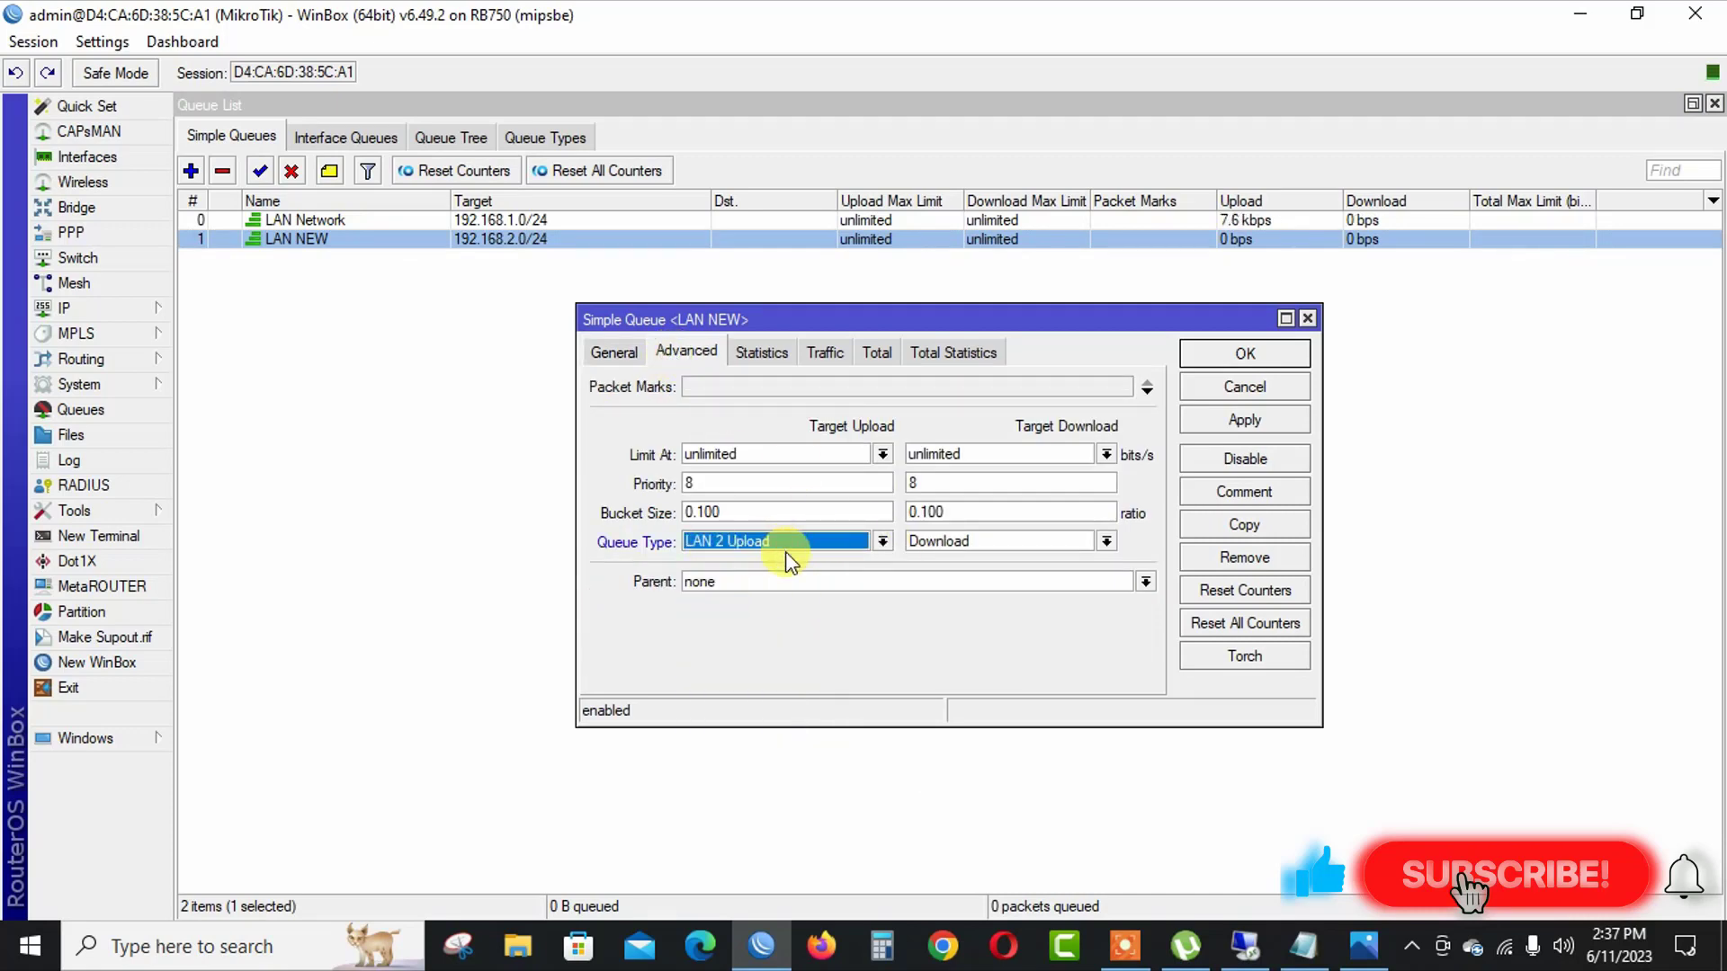
click(952, 541)
click(952, 578)
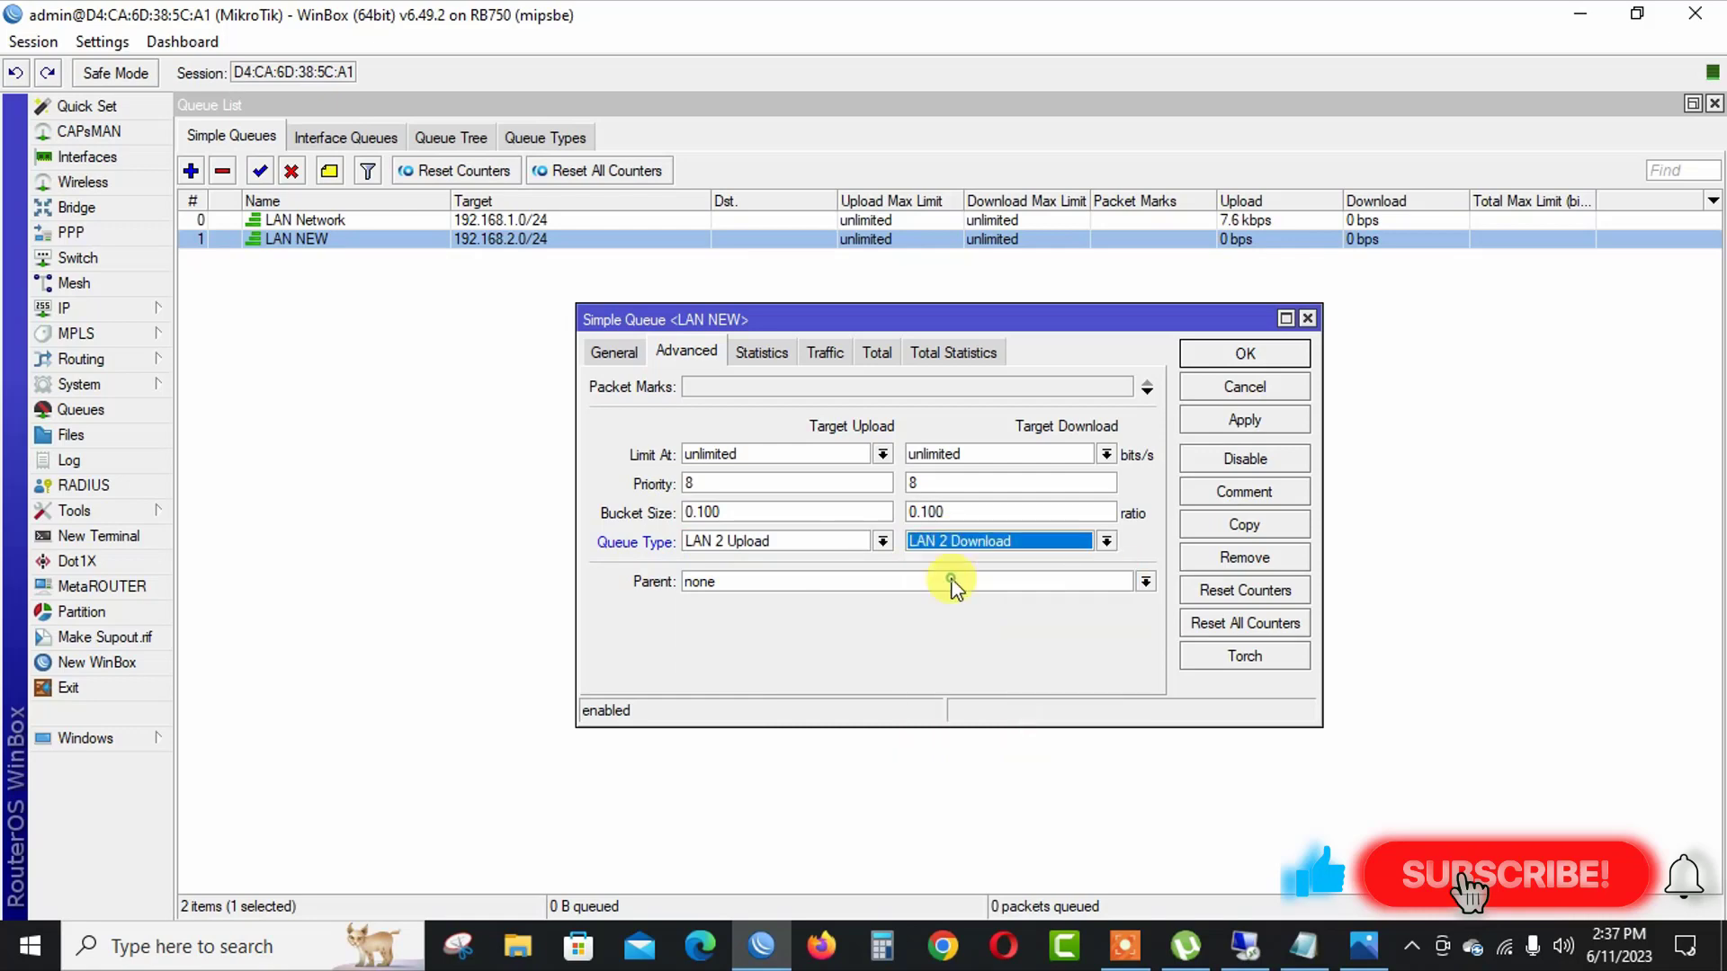
click(1244, 422)
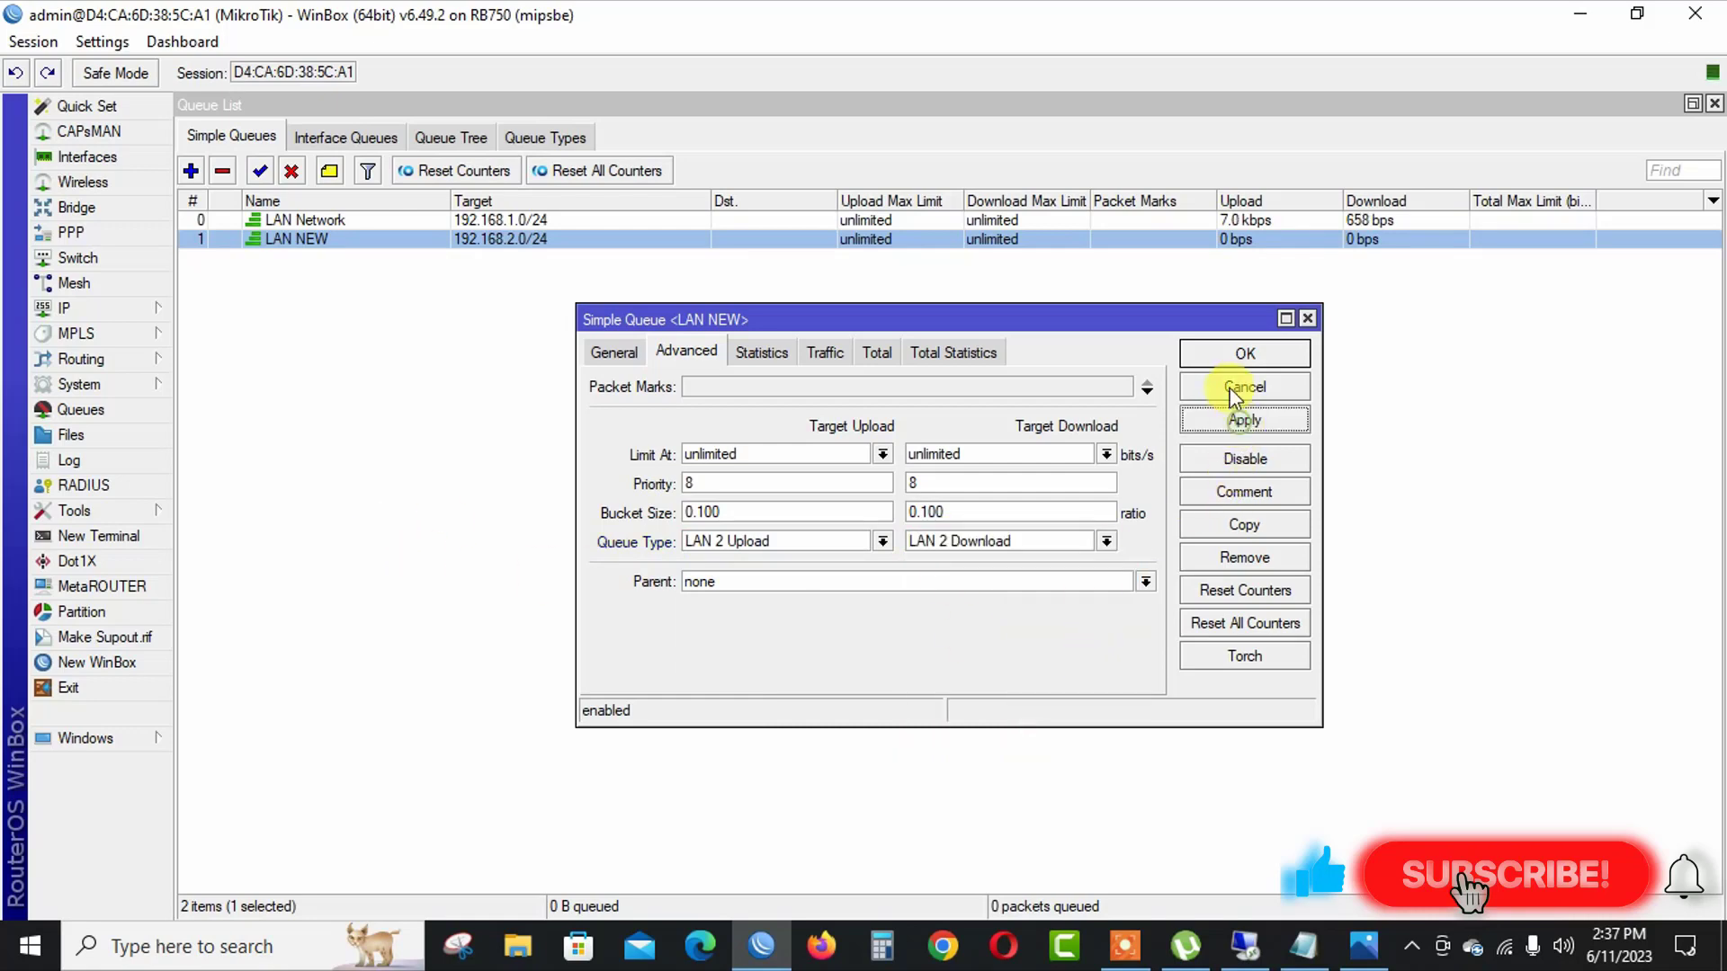
click(1230, 355)
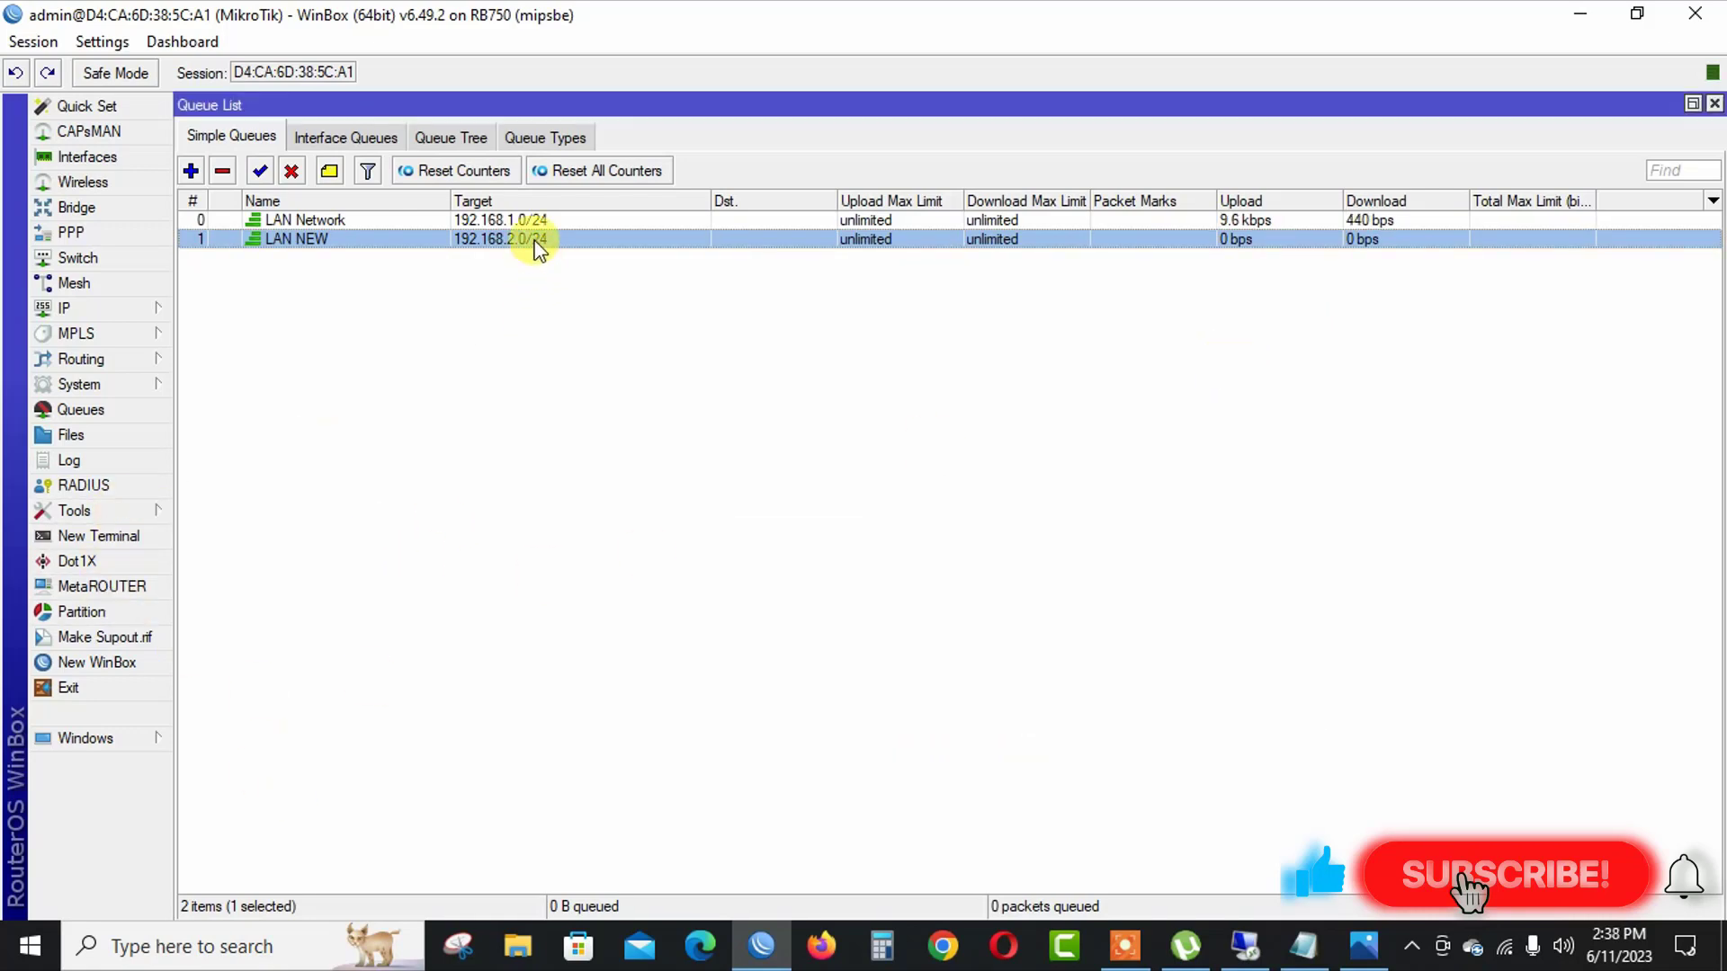
click(555, 342)
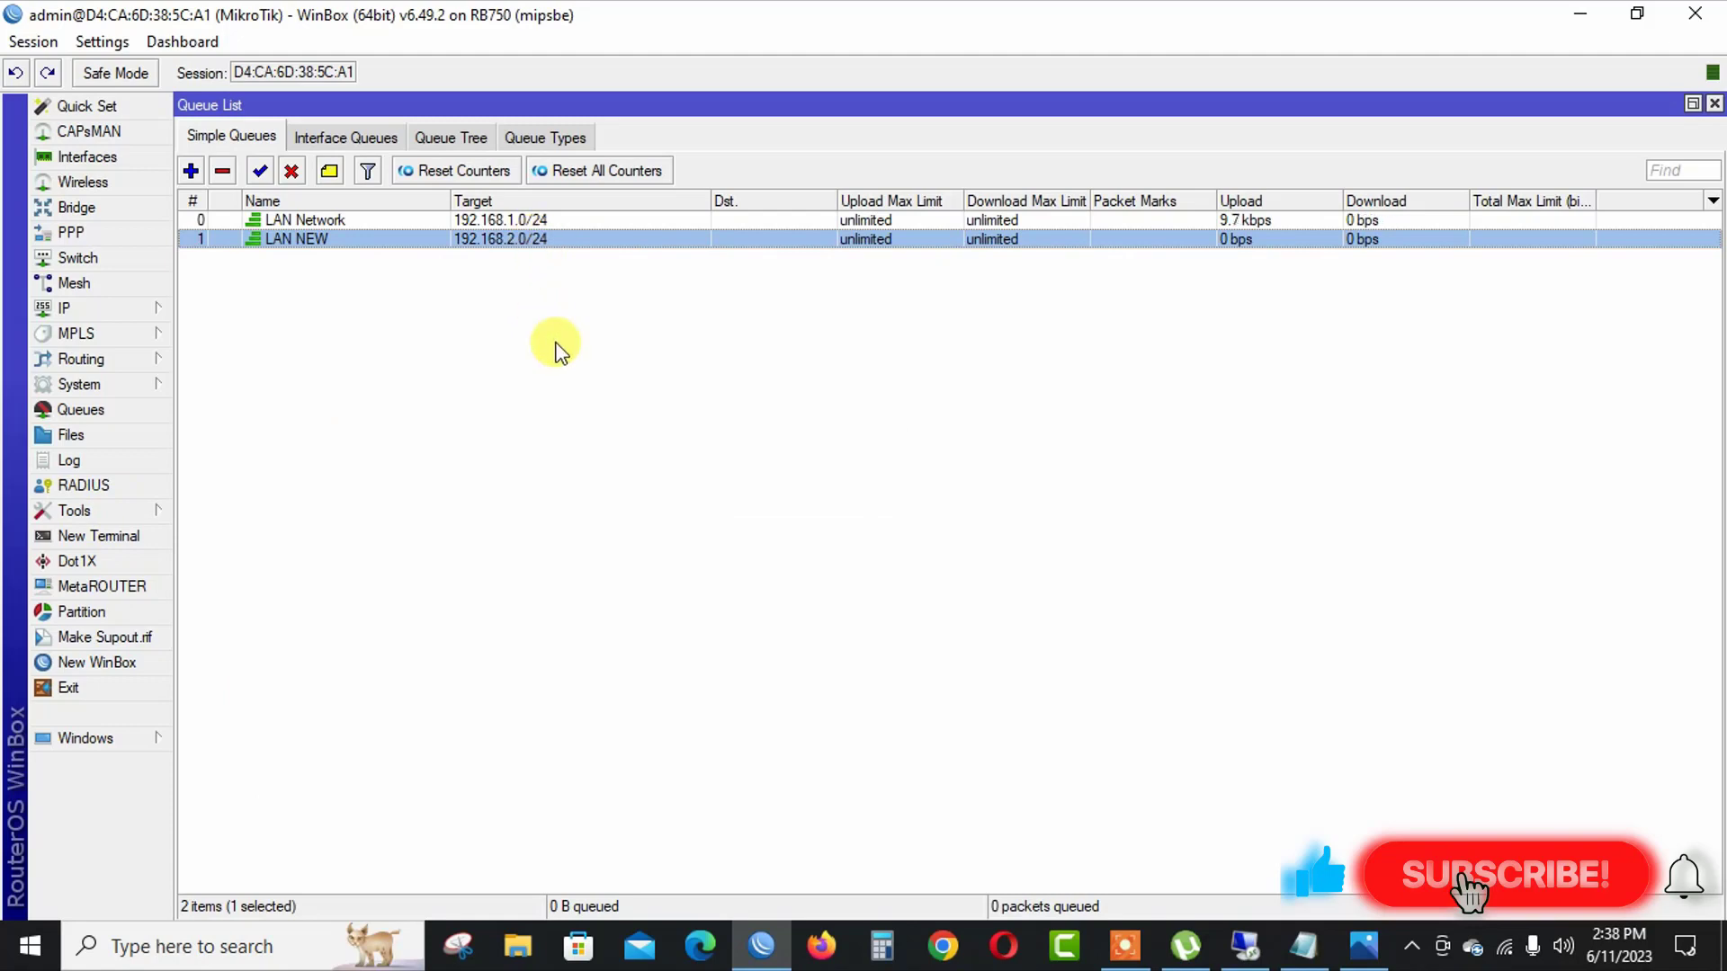
click(539, 220)
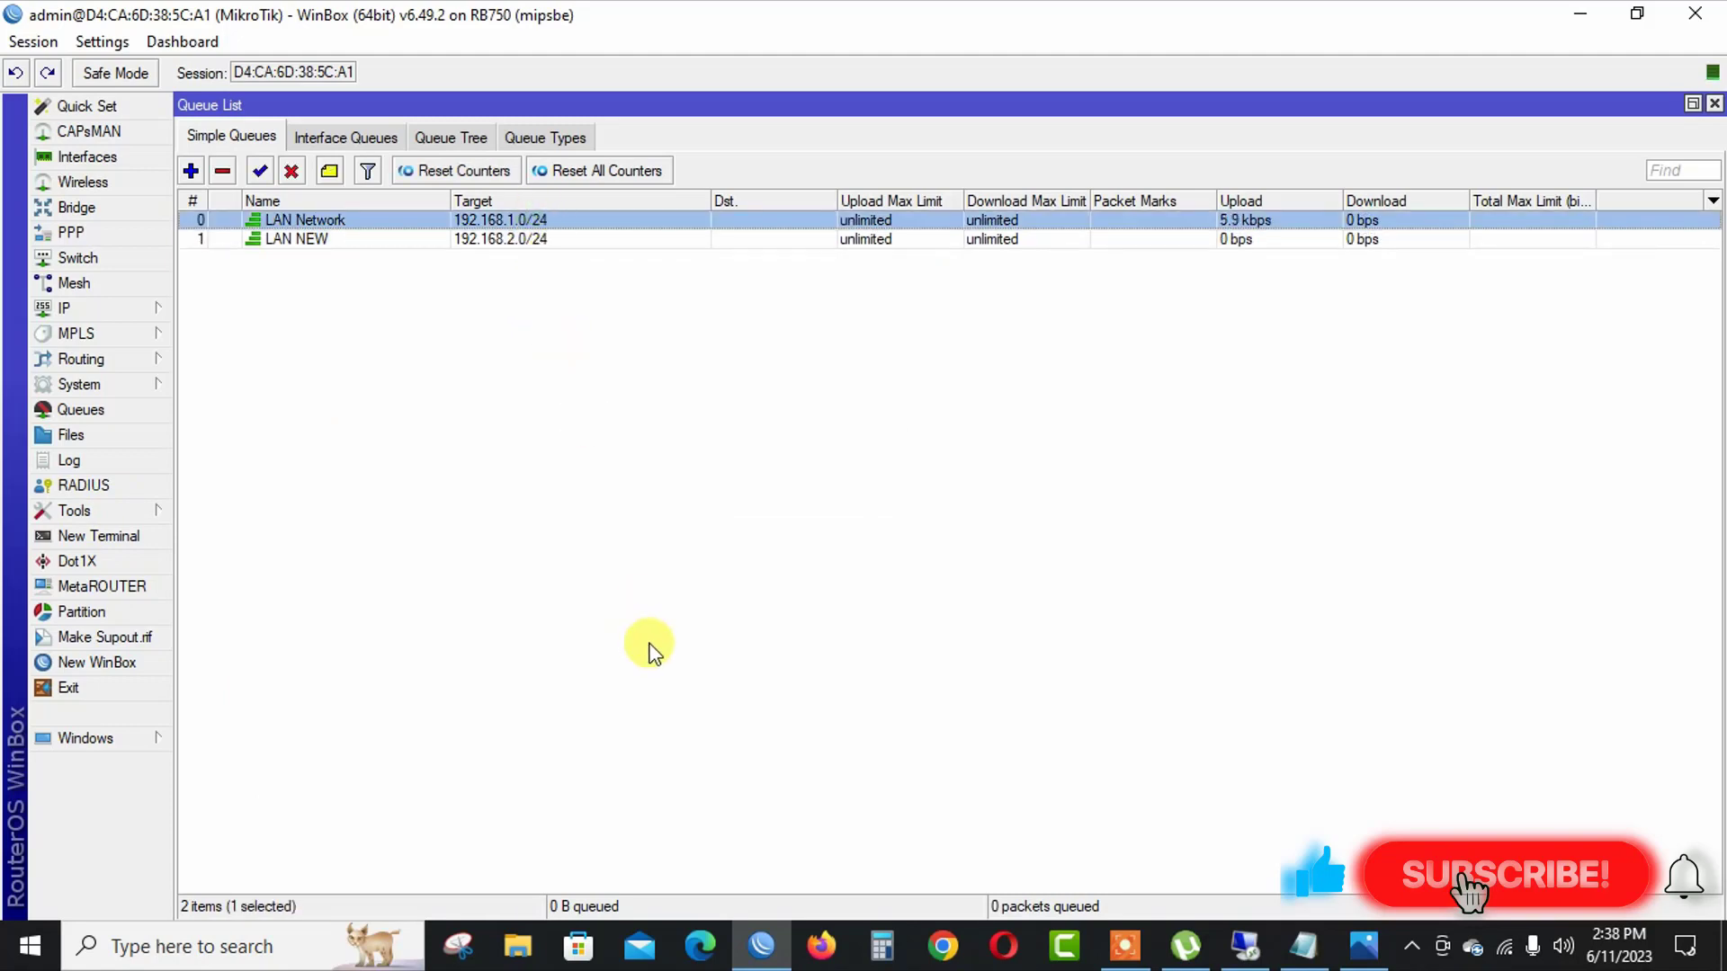